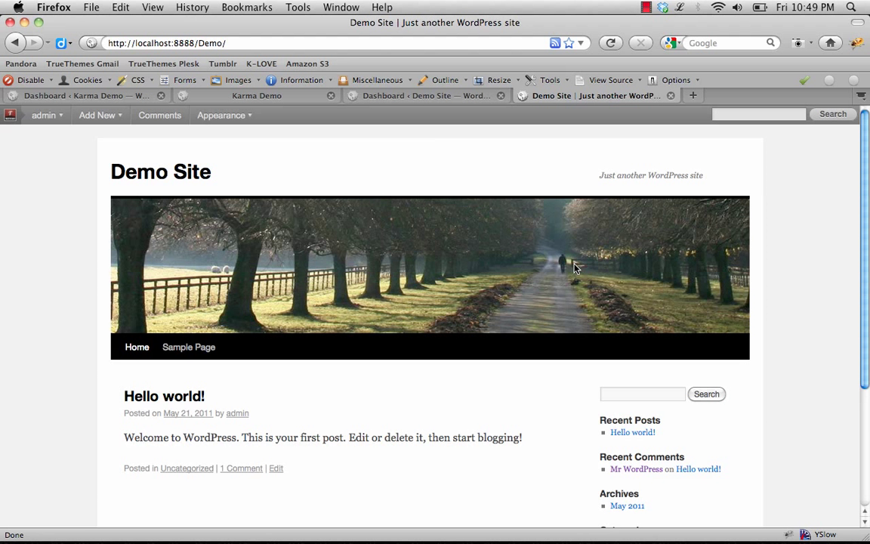
Switch to the Karma demo site and browse its Gallery page
left_click(260, 96)
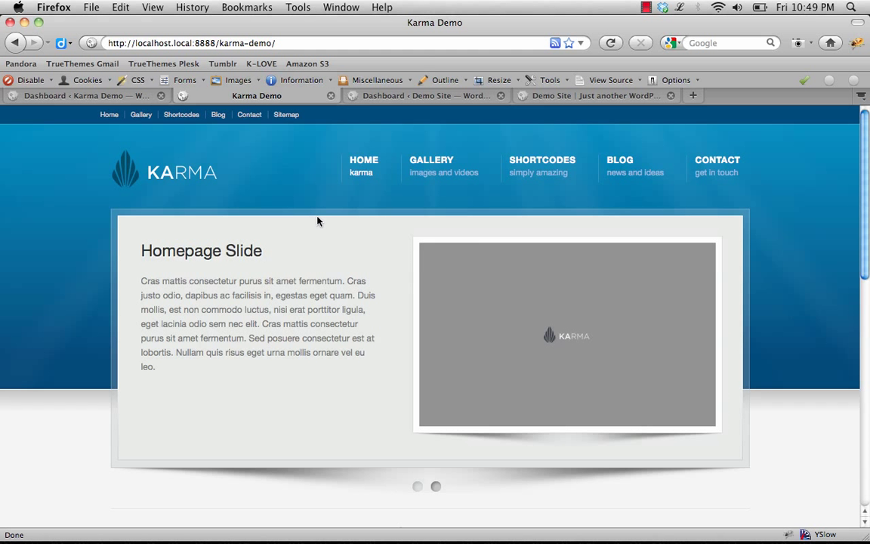
left_click_drag(864, 147, 418, 146)
left_click(424, 169)
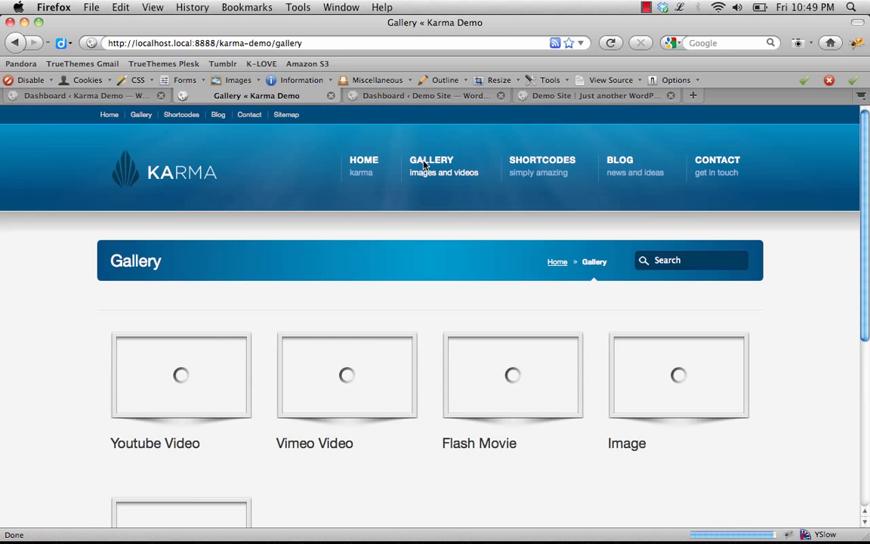
scroll(858, 180, "down", 2)
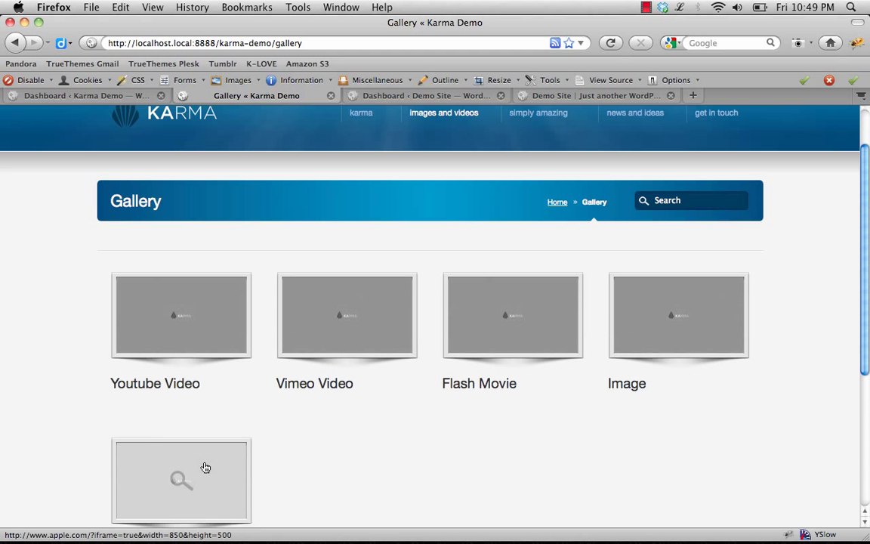
scroll(670, 432, "up", 2)
View the demo's Shortcodes Columns + Callouts, Blog and Contact pages
mouse_move(540, 166)
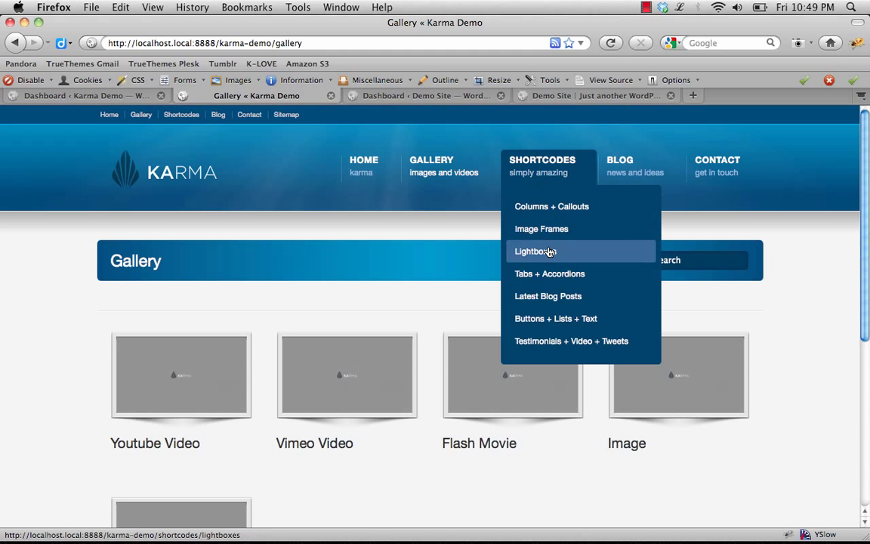
left_click(556, 209)
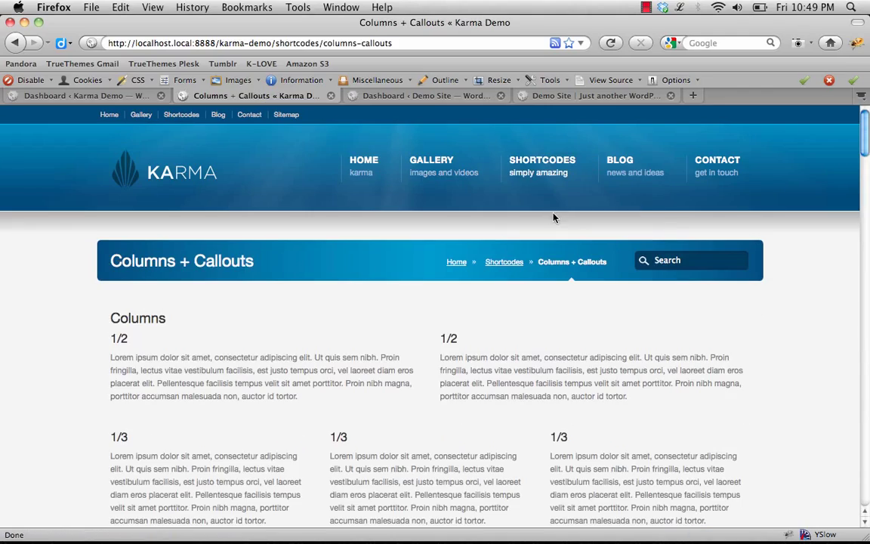
mouse_move(867, 133)
left_mouse_down()
mouse_move(867, 272)
mouse_move(867, 132)
left_mouse_up()
left_click(629, 167)
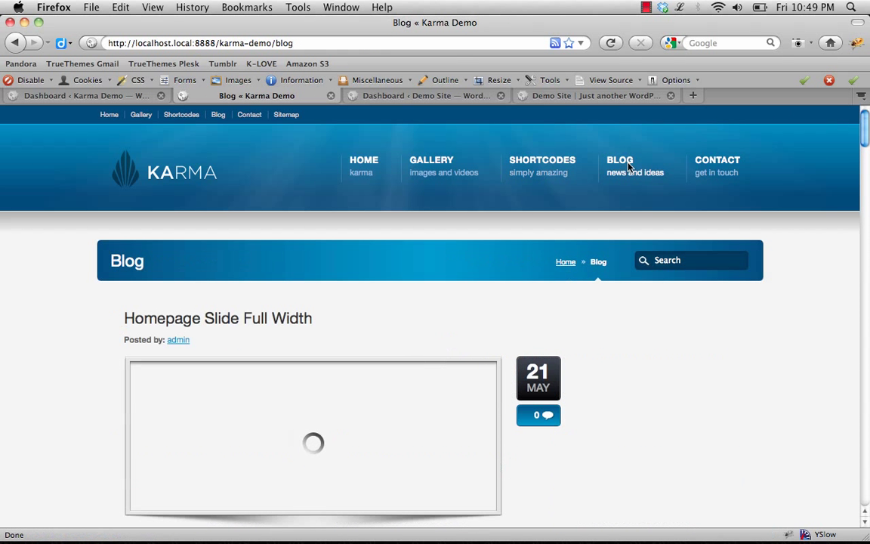
left_click(725, 172)
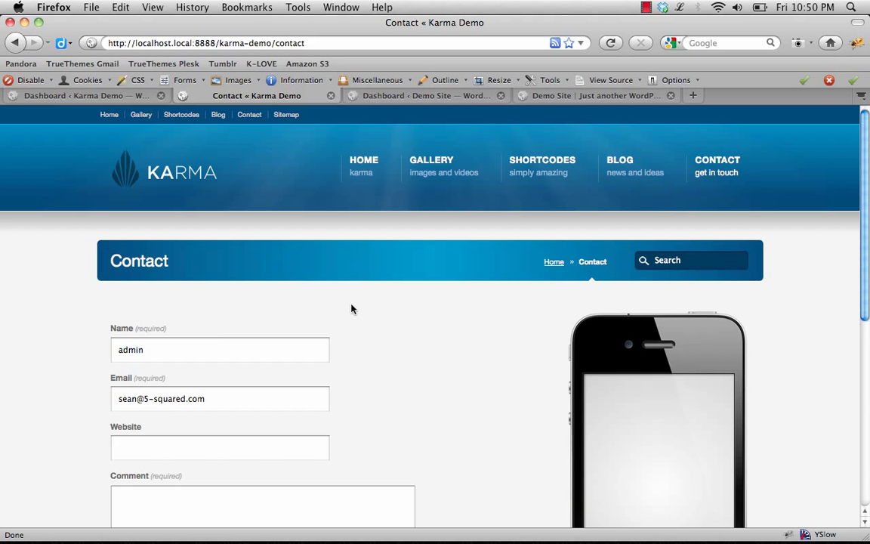
Close the Karma Contact and dashboard tabs, view the Demo Site front page, then show the desktop
left_click(330, 96)
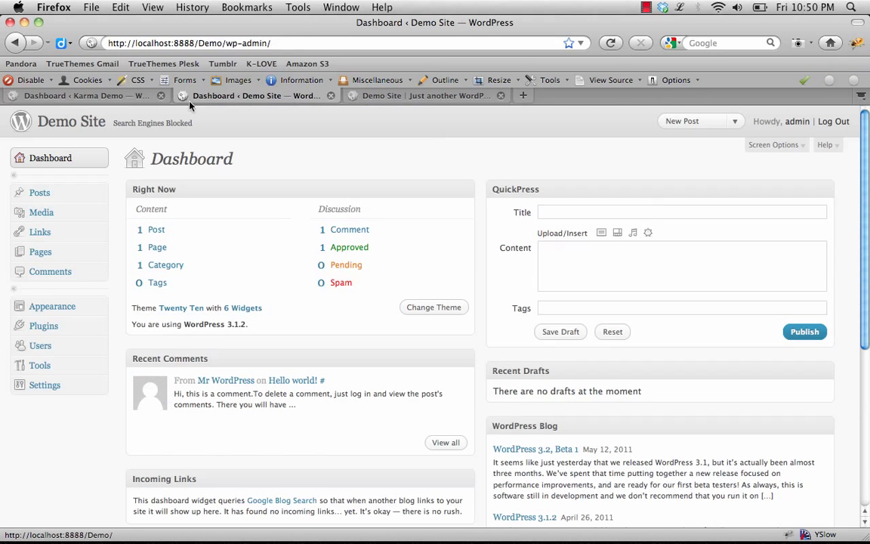
left_click(128, 95)
left_click(160, 96)
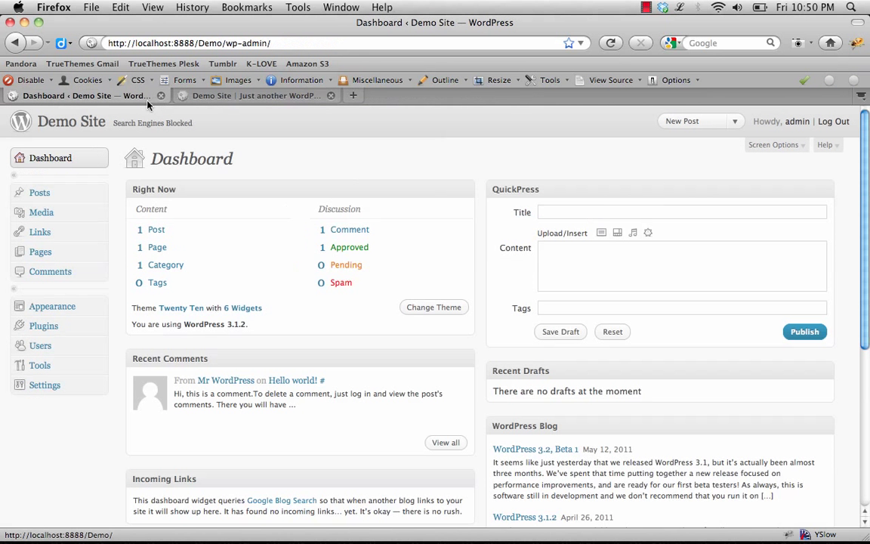
left_click(252, 96)
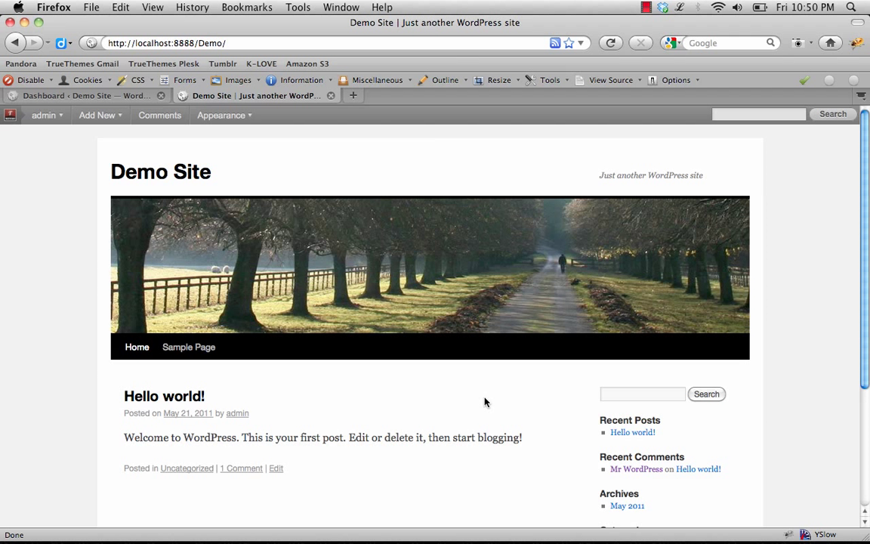
key("F11")
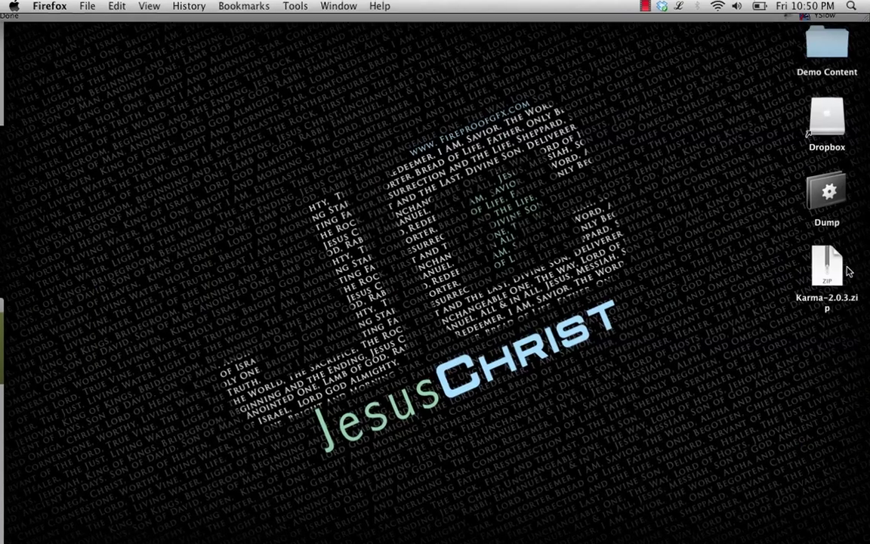
Unzip Karma-2.0.3.zip and open the extracted Karma-2.0.3 folder in an enlarged Finder window
left_click(832, 272)
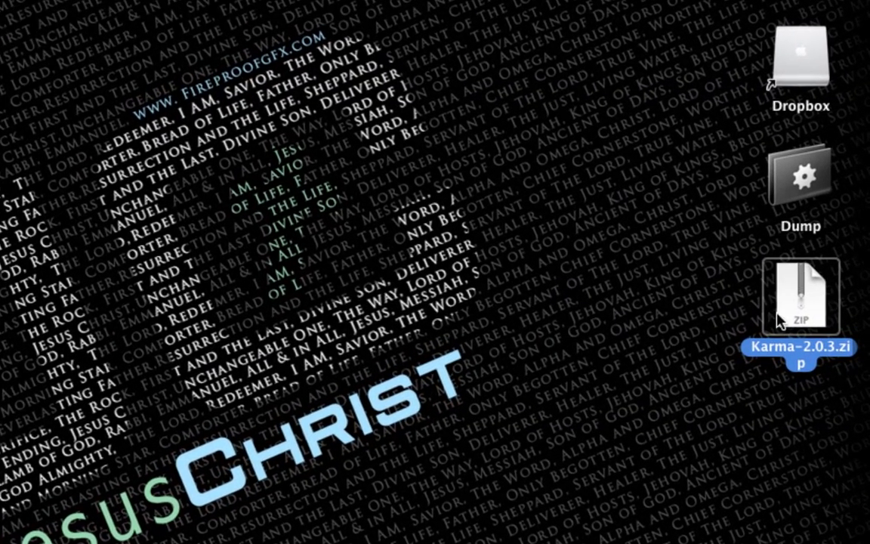
double_click(793, 308)
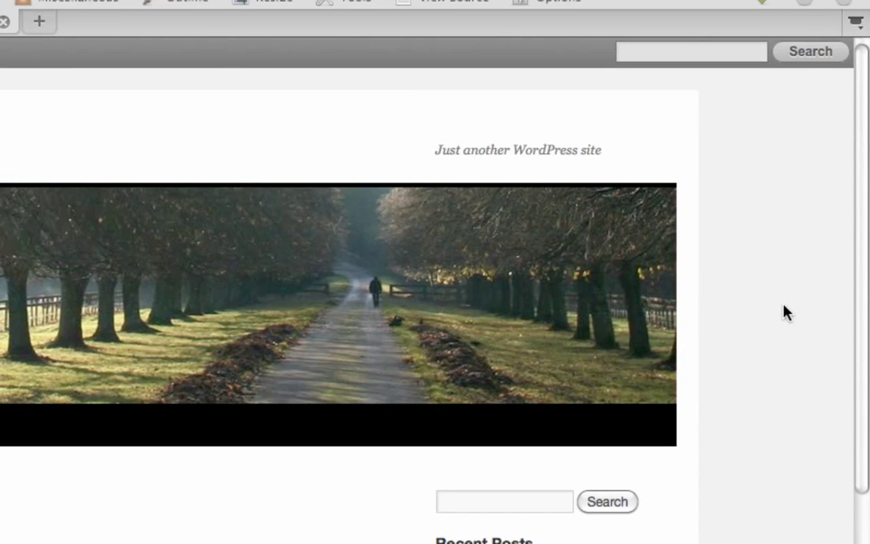
key("F11")
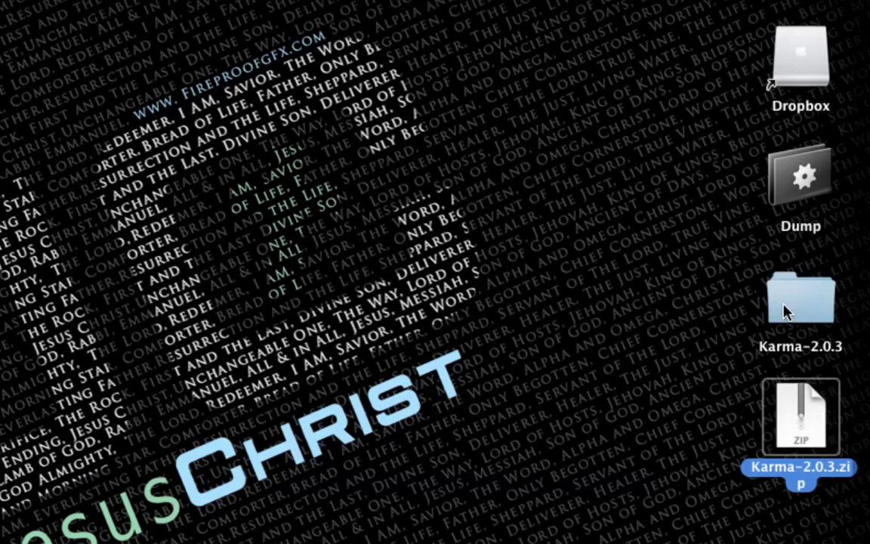
double_click(815, 296)
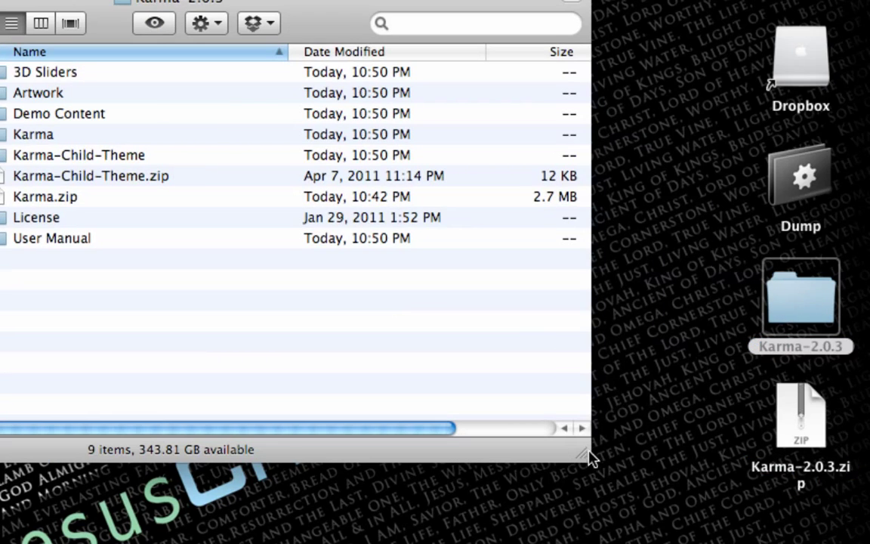
left_click_drag(593, 460, 752, 517)
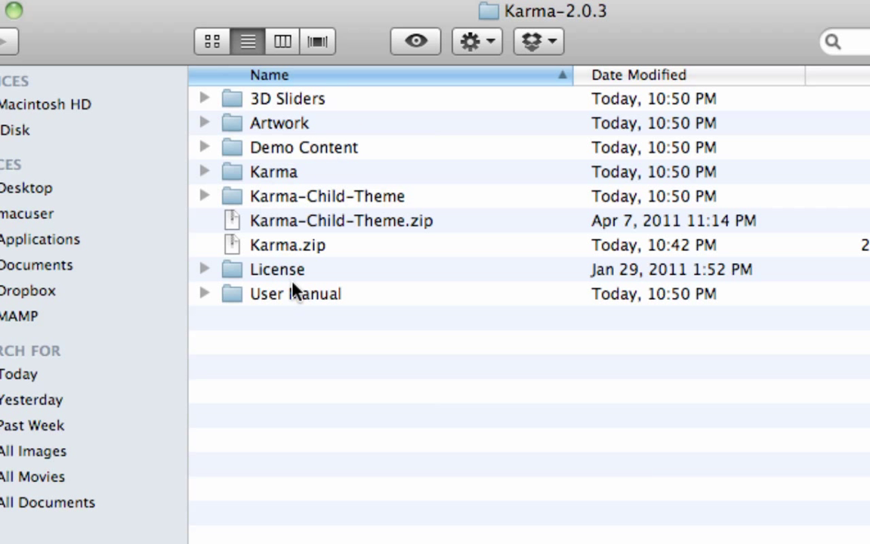
Go through each Karma-2.0.3 item, from 3D Sliders and Artwork to Karma.zip, License and User Manual
left_click(312, 106)
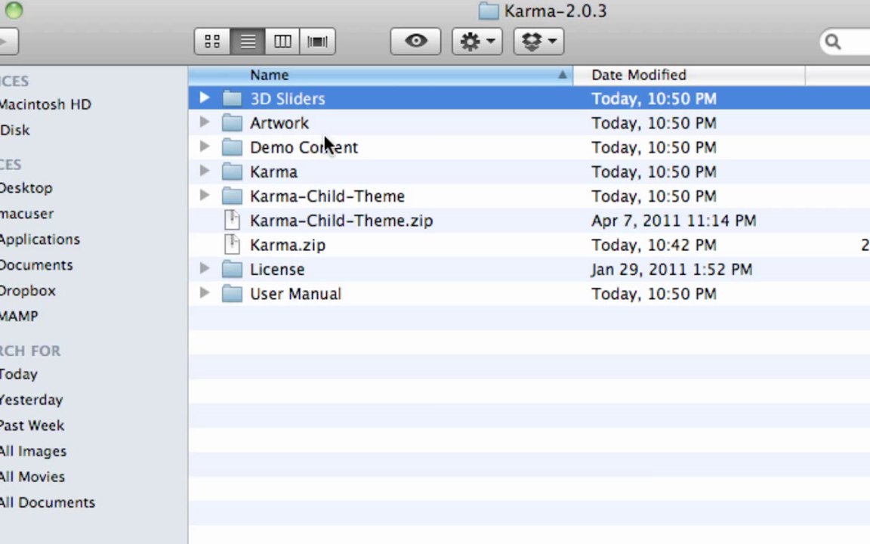
left_click(302, 127)
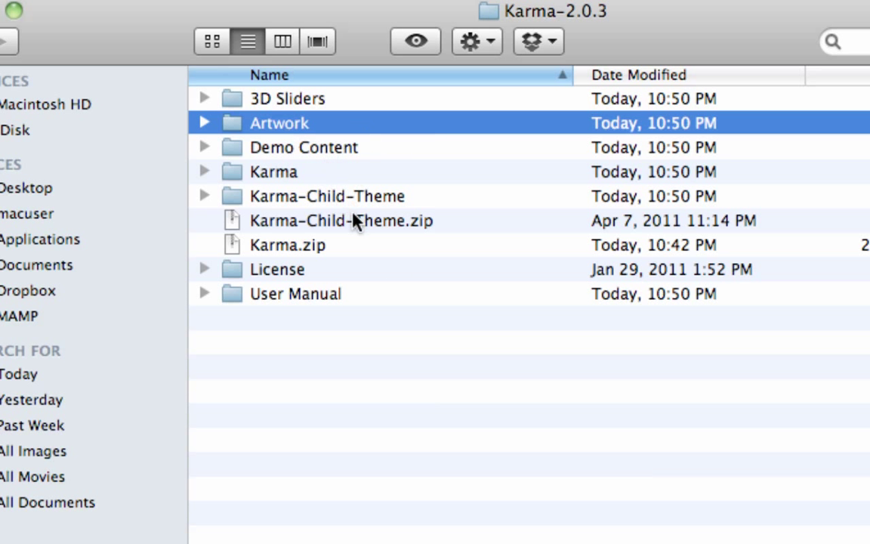
left_click(354, 150)
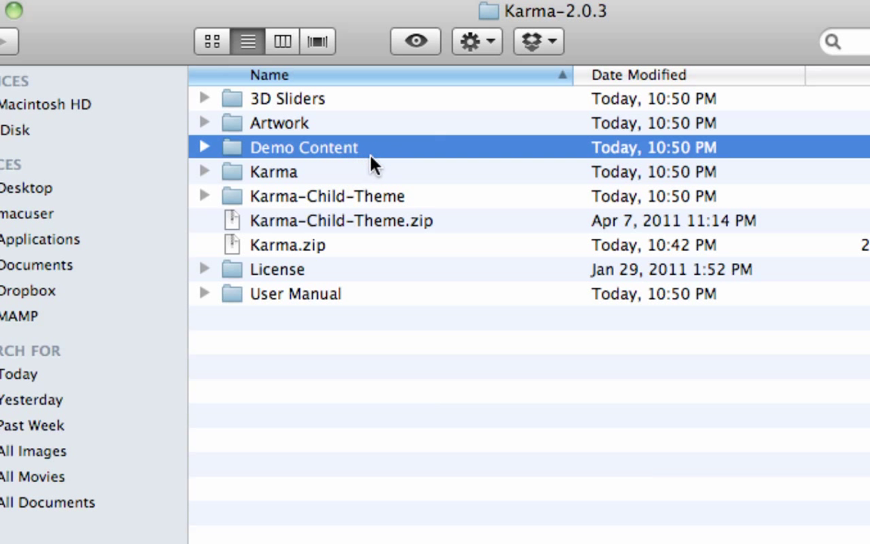
left_click(310, 172)
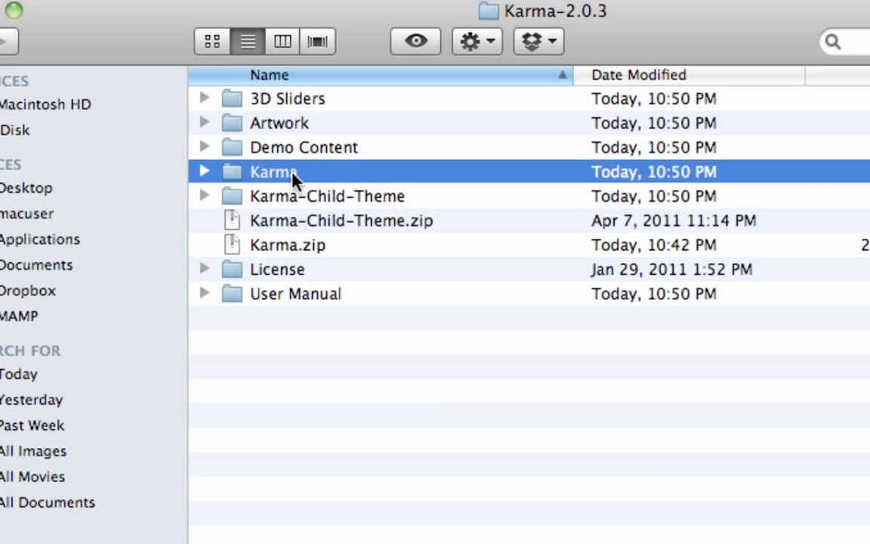
left_click(302, 198)
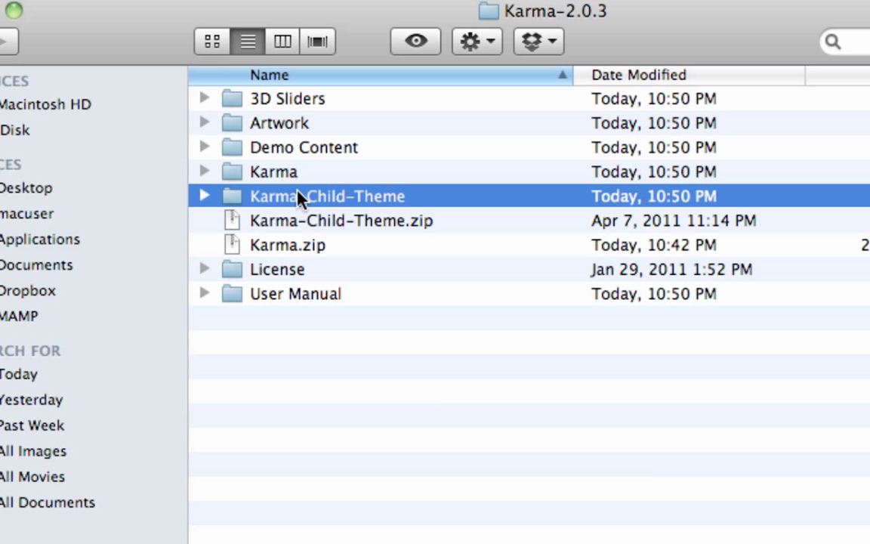
left_click(287, 227)
left_click(287, 242)
left_click(290, 223)
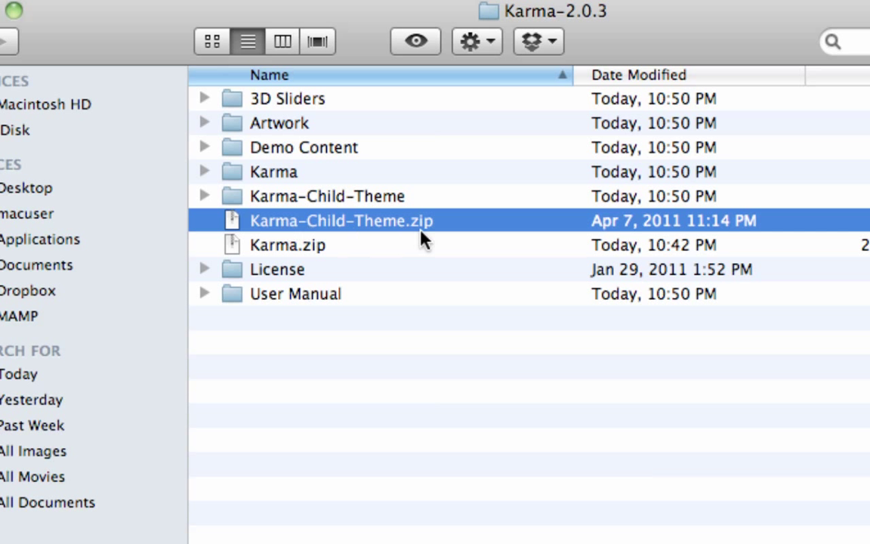
left_click(286, 248)
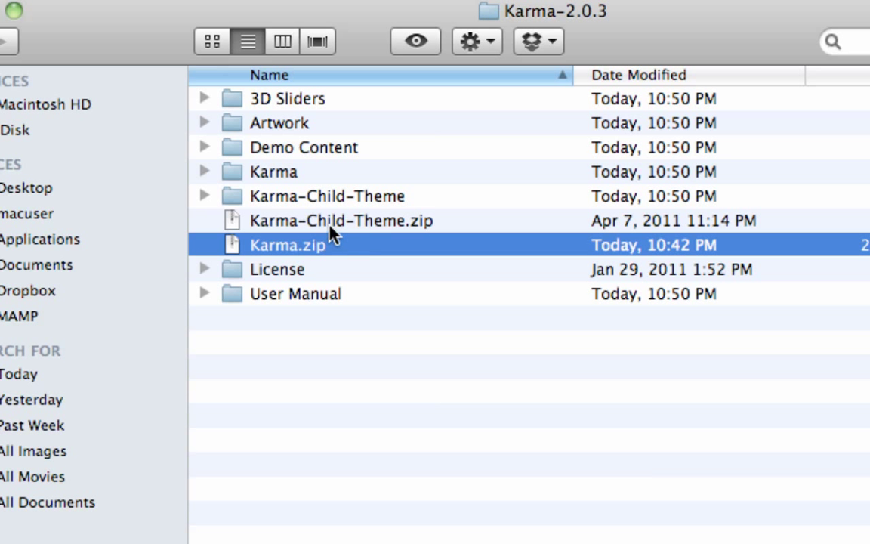
left_click(287, 274)
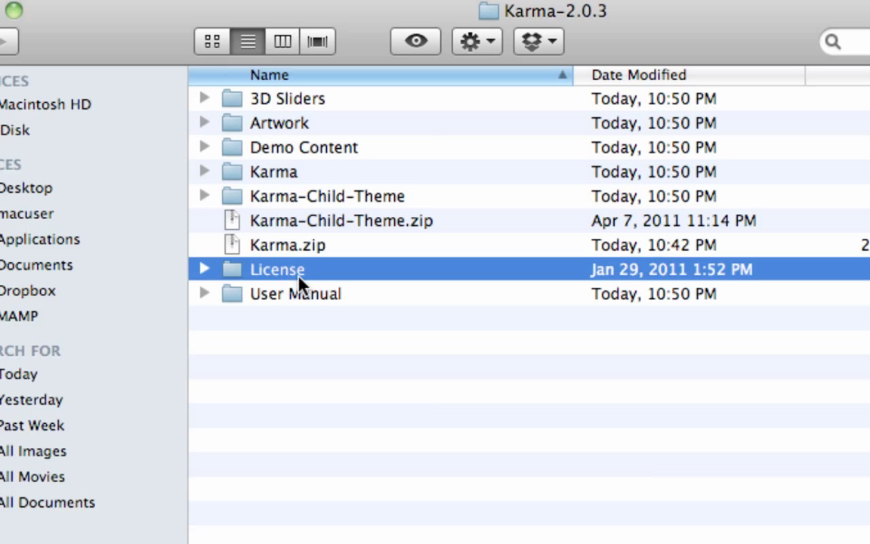
left_click(300, 298)
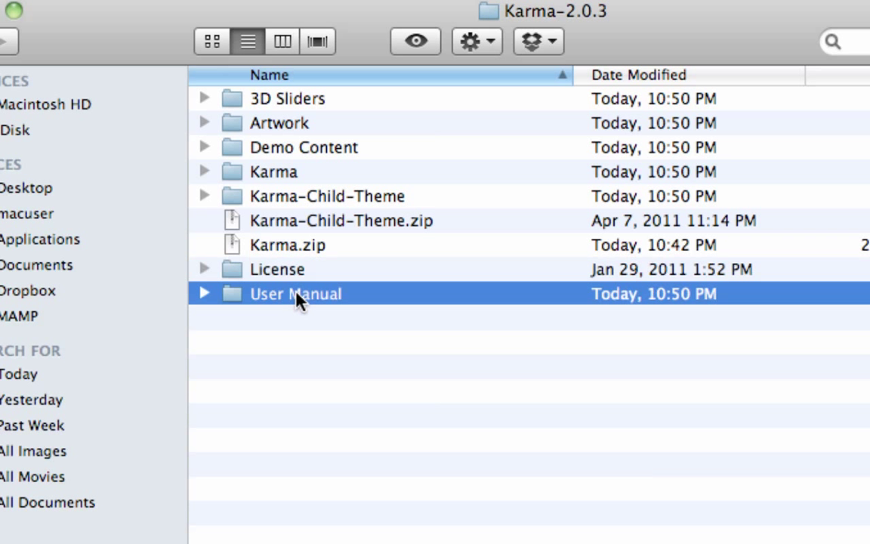
Look inside User Manual at Karma_User_Manual.html, then return to the Karma-2.0.3 folder
double_click(297, 300)
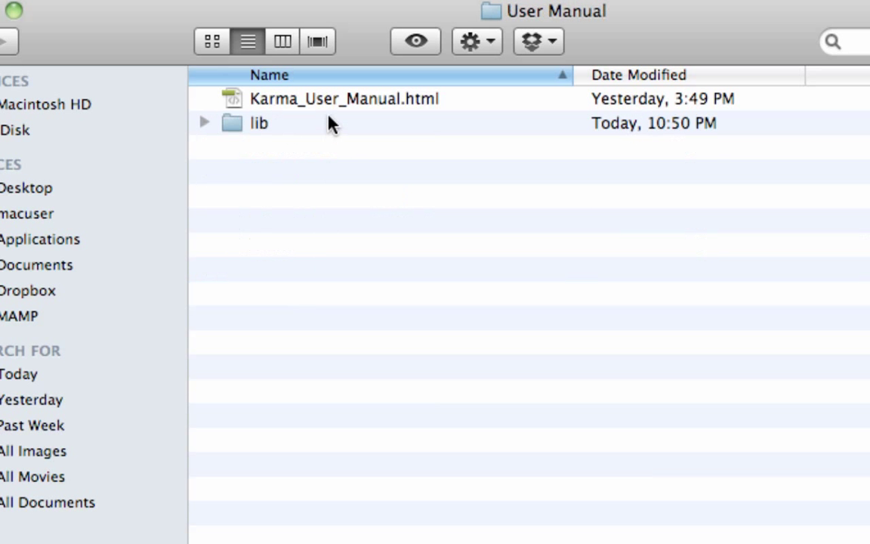
left_click(331, 103)
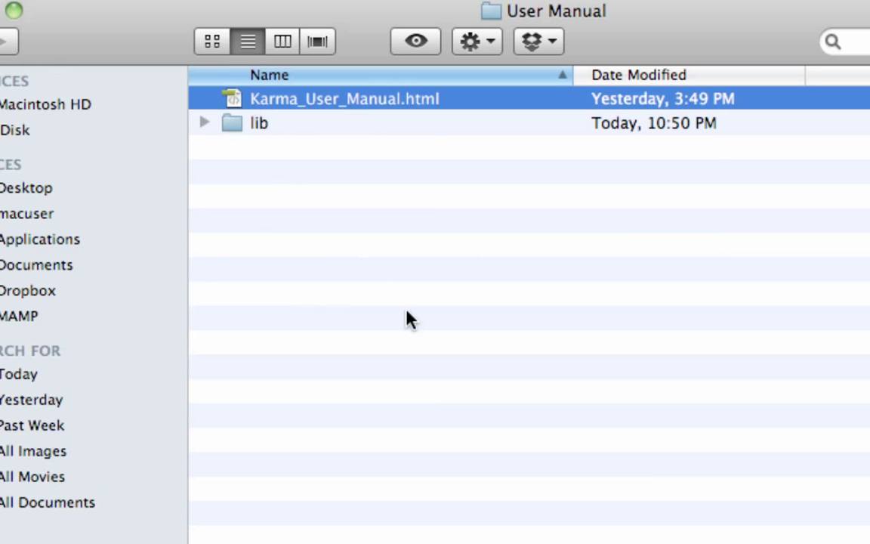
left_click(0, 40)
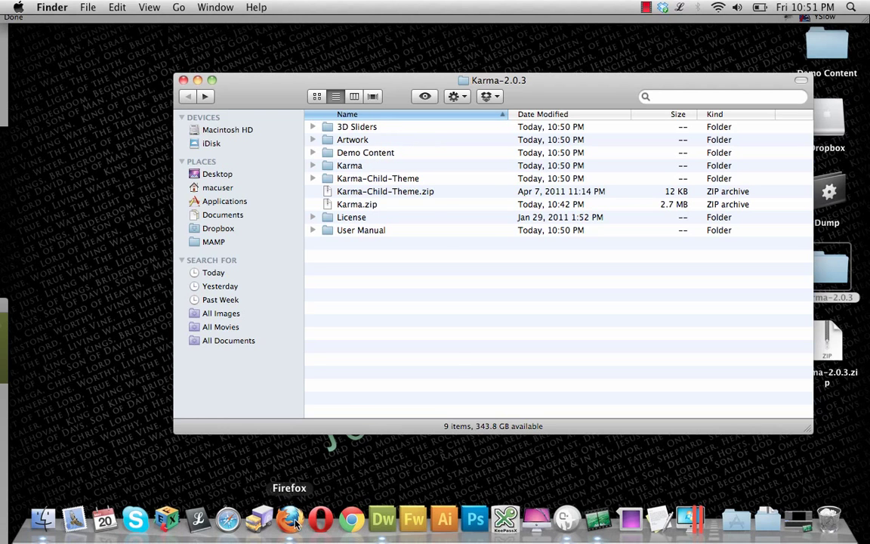
left_click(289, 519)
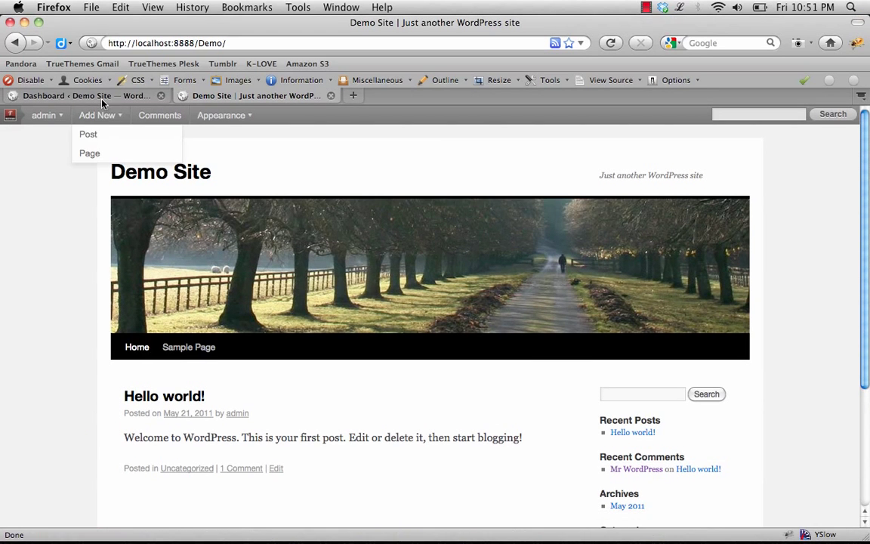
Go to Appearance > Themes > Install Themes > Upload and bring up the .zip file chooser
left_click(100, 97)
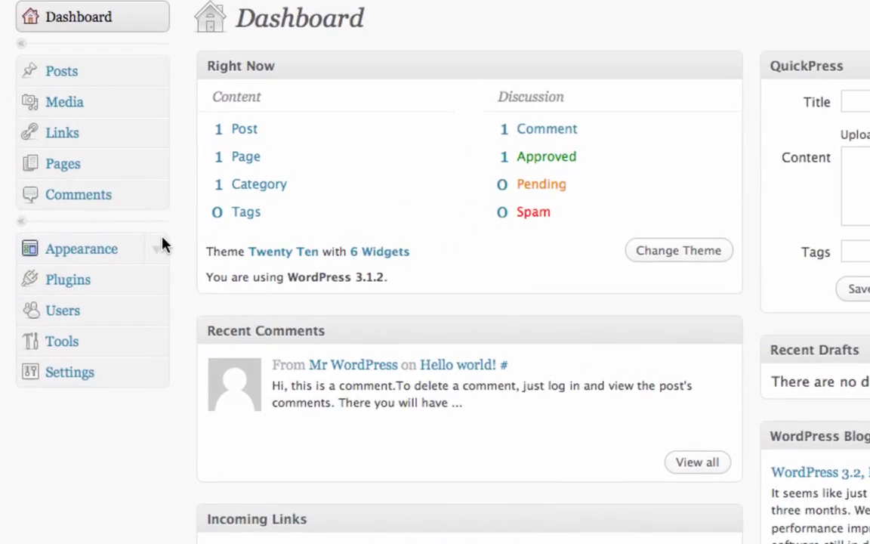
left_click(103, 305)
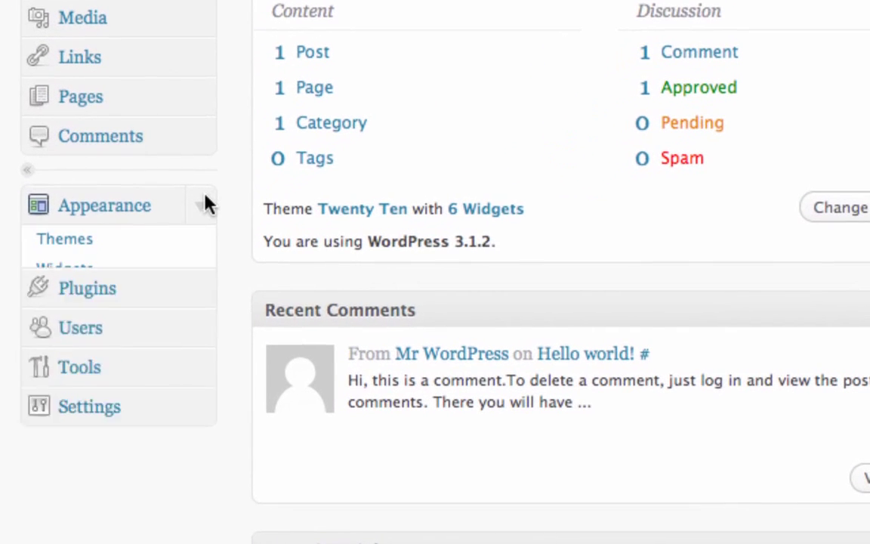
left_click(106, 247)
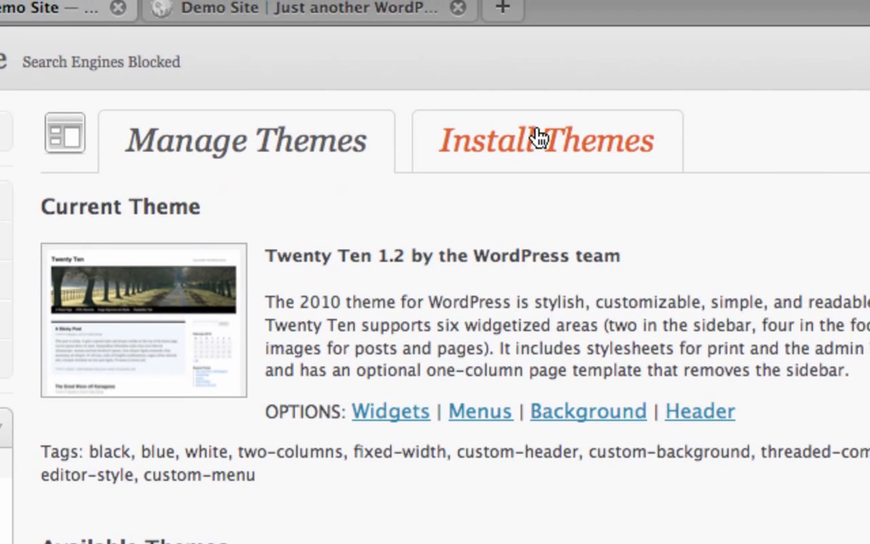
left_click(539, 138)
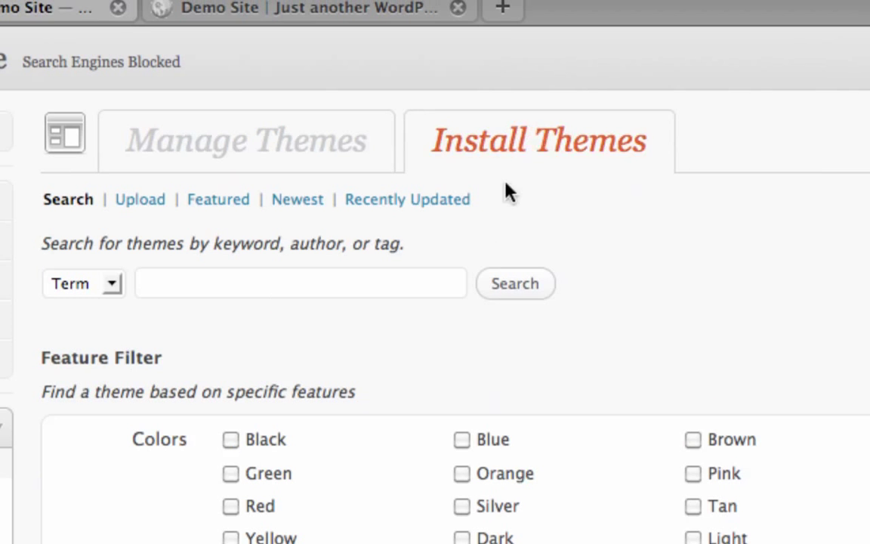
left_click(160, 205)
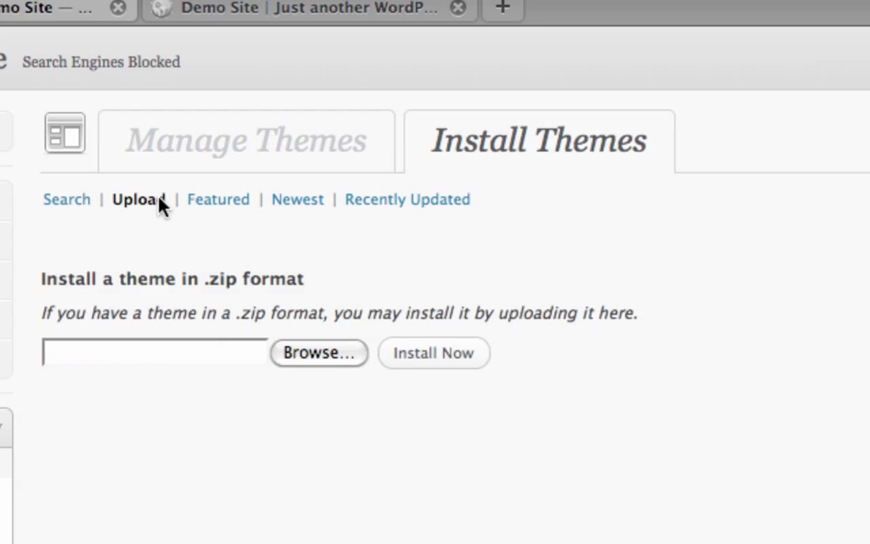
left_click(320, 355)
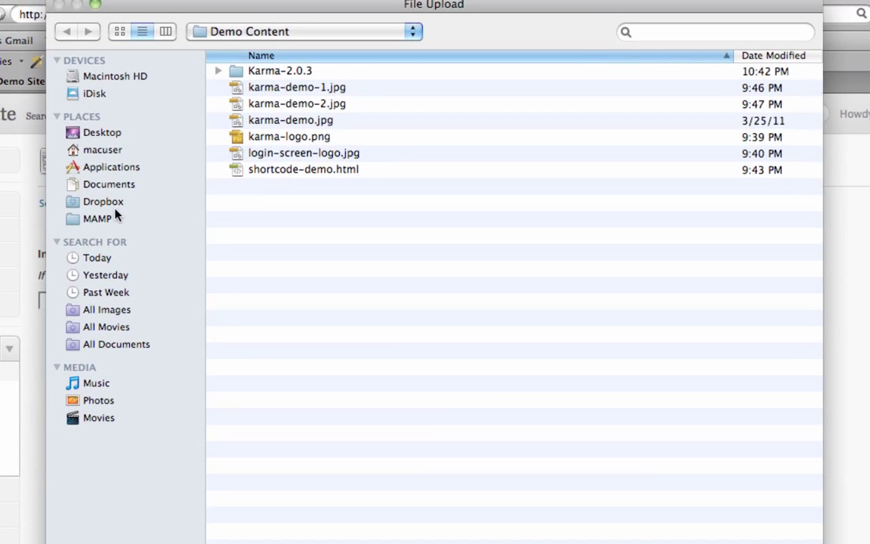
Upload Karma.zip from Desktop > Karma-2.0.3 and install it as a theme
left_click(106, 138)
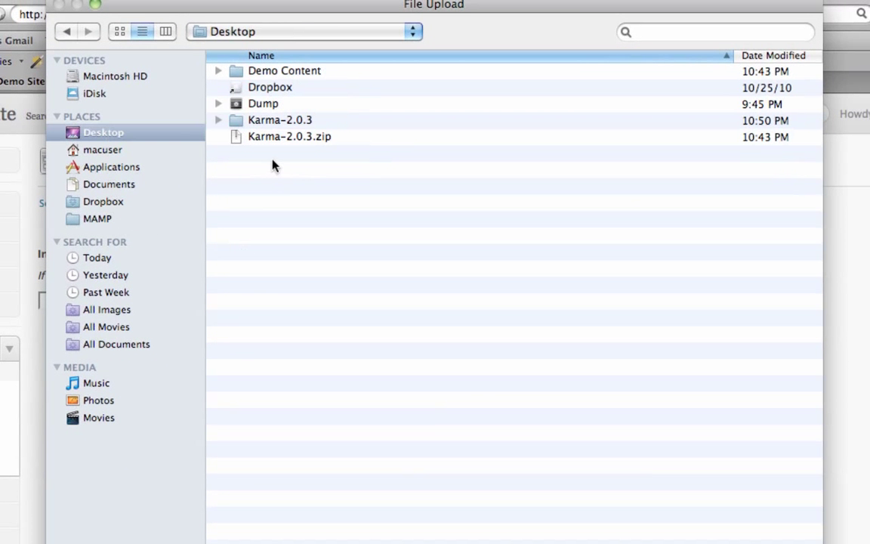
double_click(288, 123)
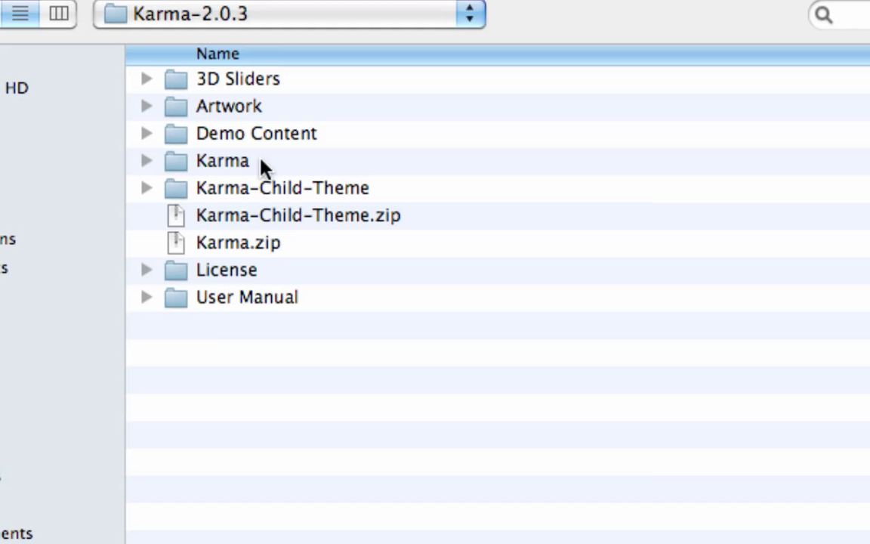
left_click(248, 244)
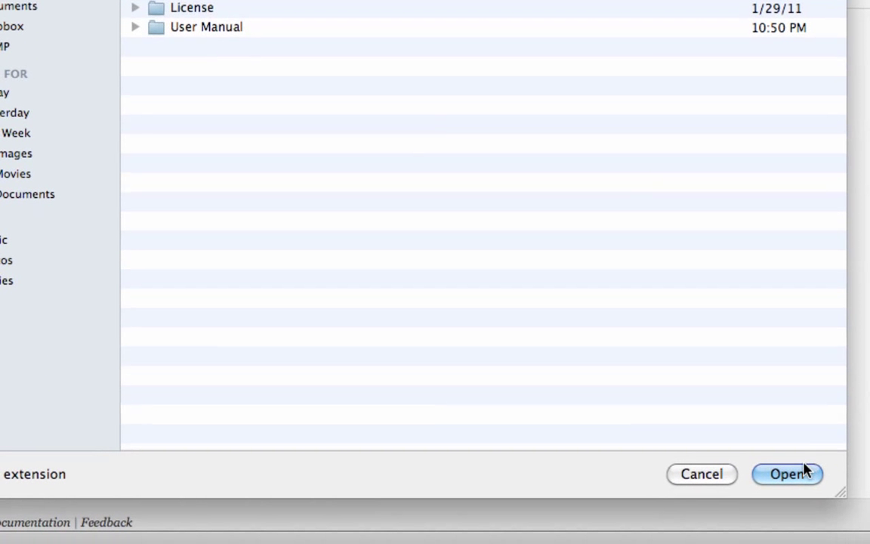
left_click(804, 472)
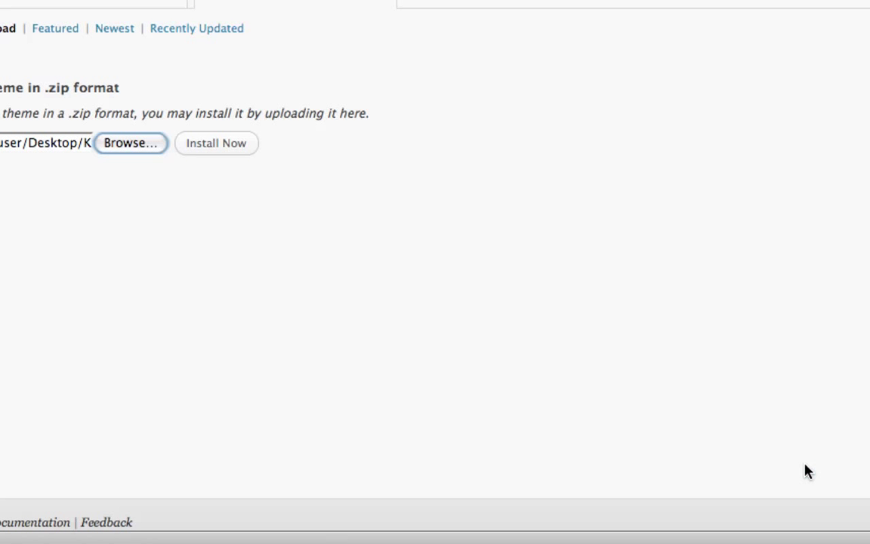
left_click(228, 144)
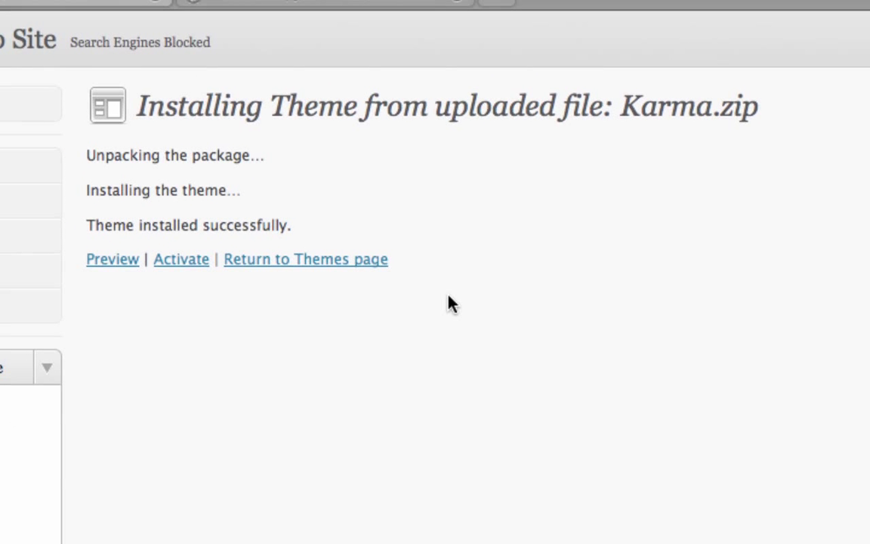
Activate the newly installed Karma 2.0.3 theme
left_click(183, 260)
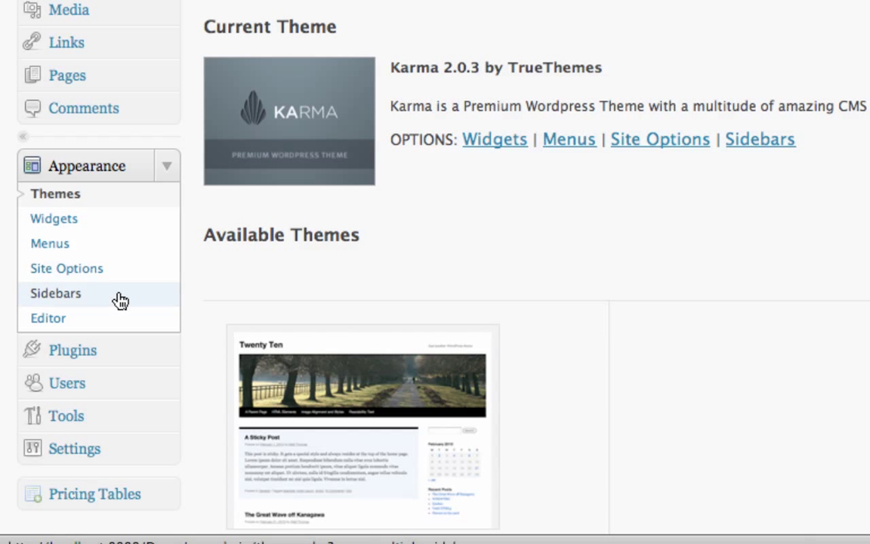
Open Karma's Site Options, check the empty Sidebars list, and return to Site Options
left_click(121, 273)
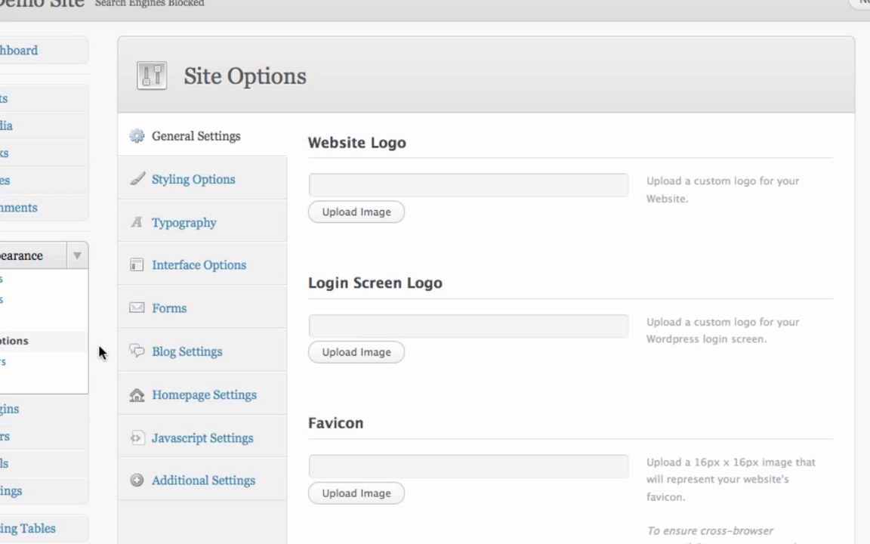
left_click(33, 361)
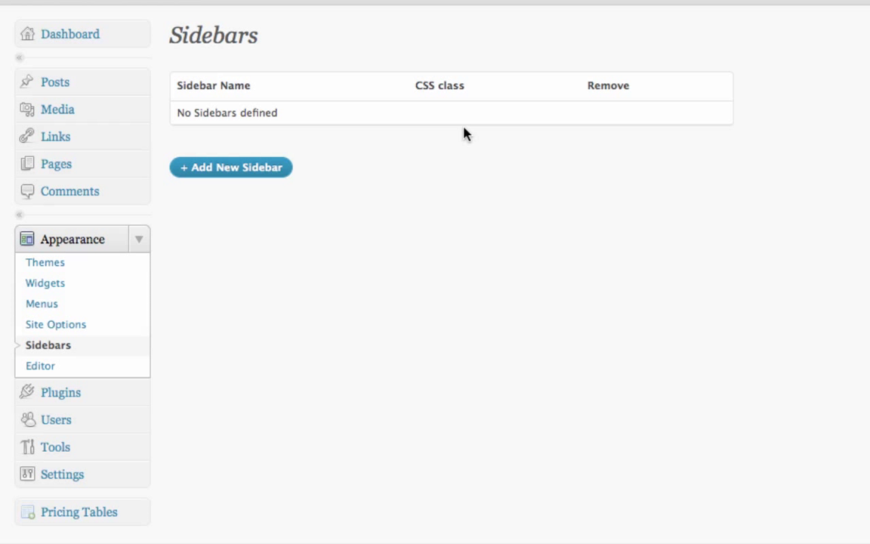
left_click(148, 327)
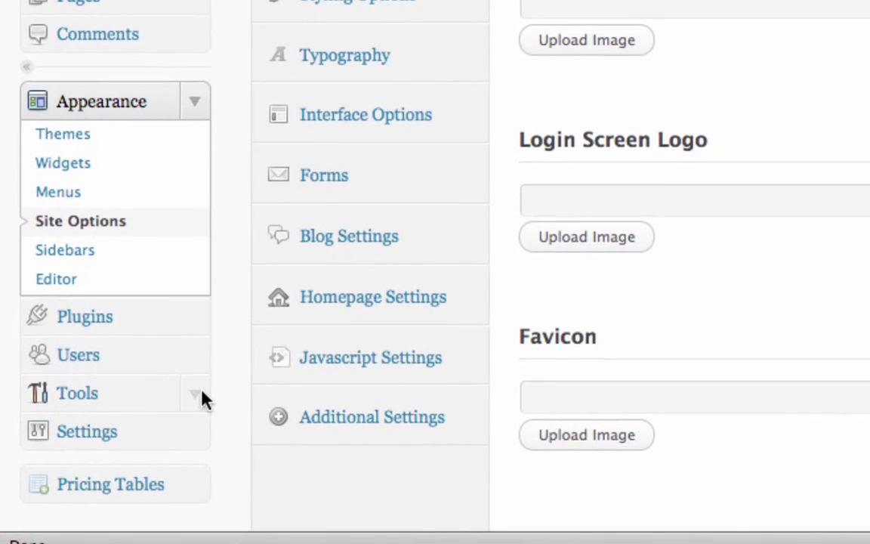
left_click(201, 391)
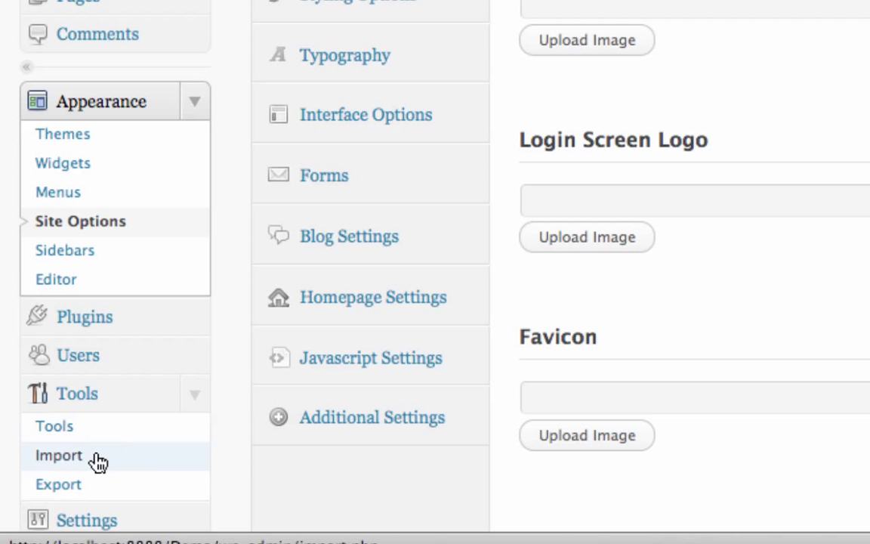
From Tools > Import, install and activate the WordPress Importer 0.4 plugin and run it
left_click(60, 455)
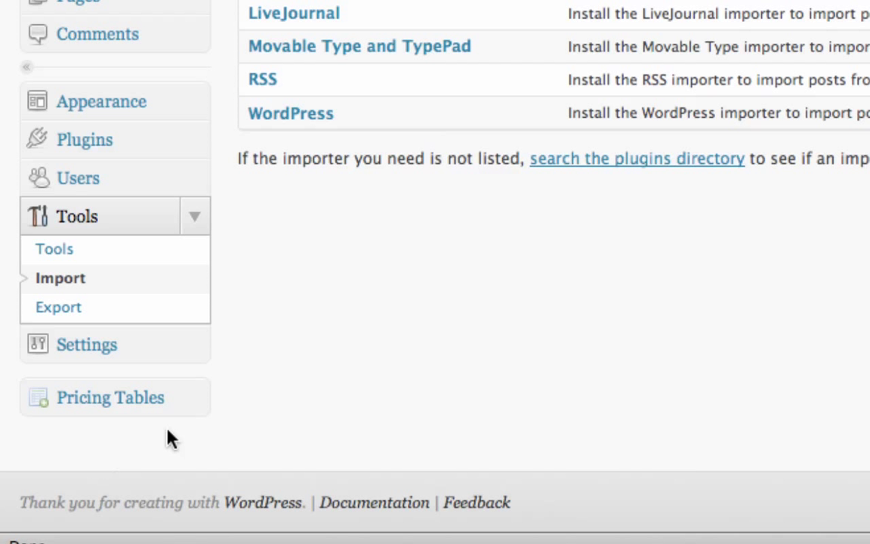
left_click(308, 122)
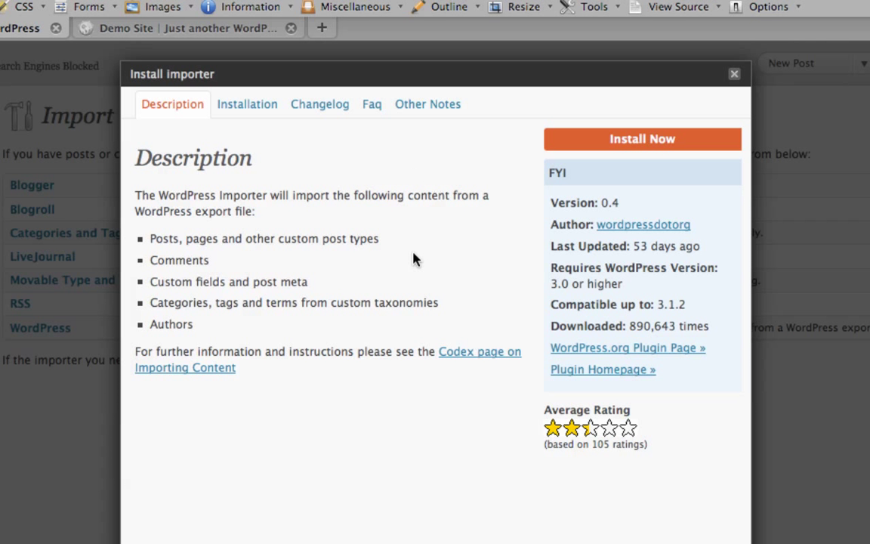
left_click(643, 141)
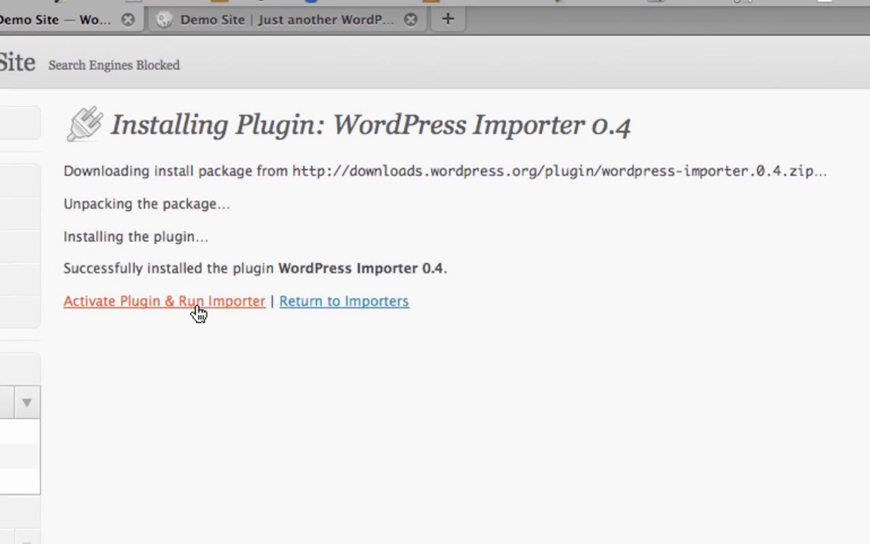
left_click(201, 302)
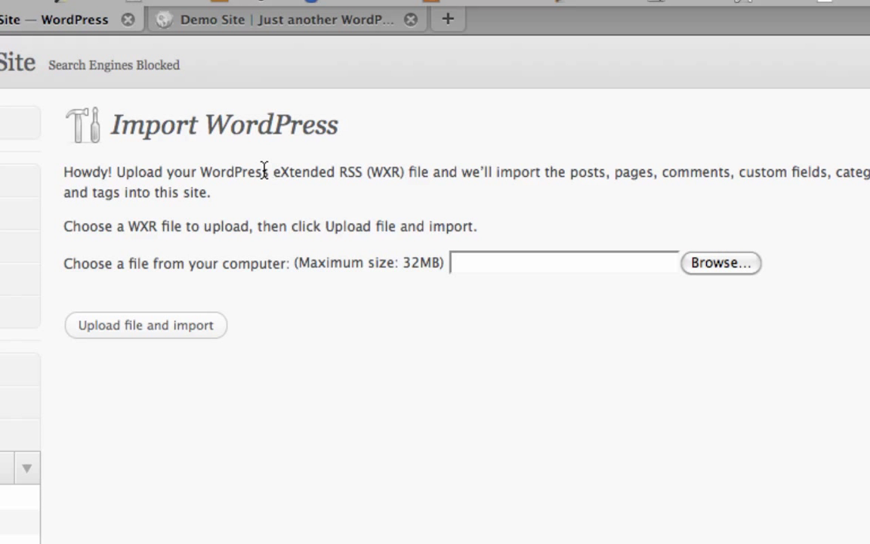
Reopen the WordPress importer and pick Demo Content's karmademo.wordpress.updated.xml for upload
left_click(0, 524)
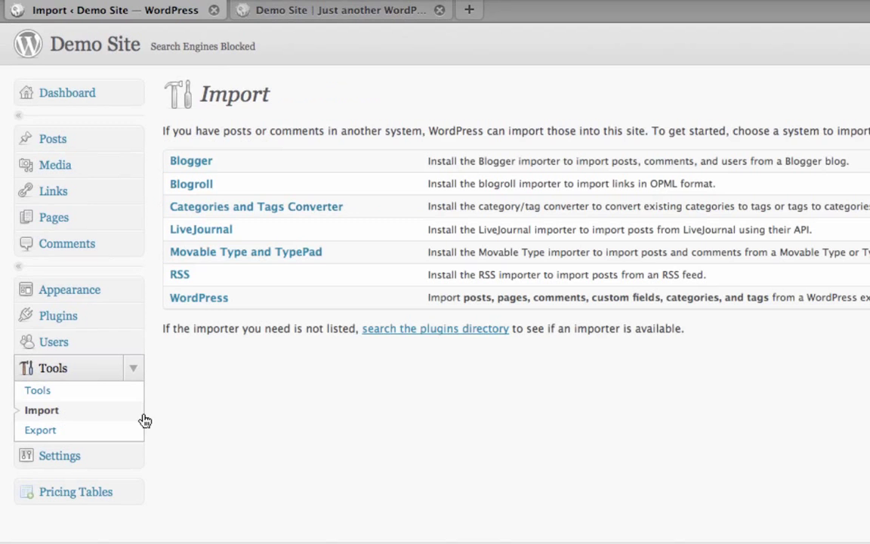
left_click(209, 302)
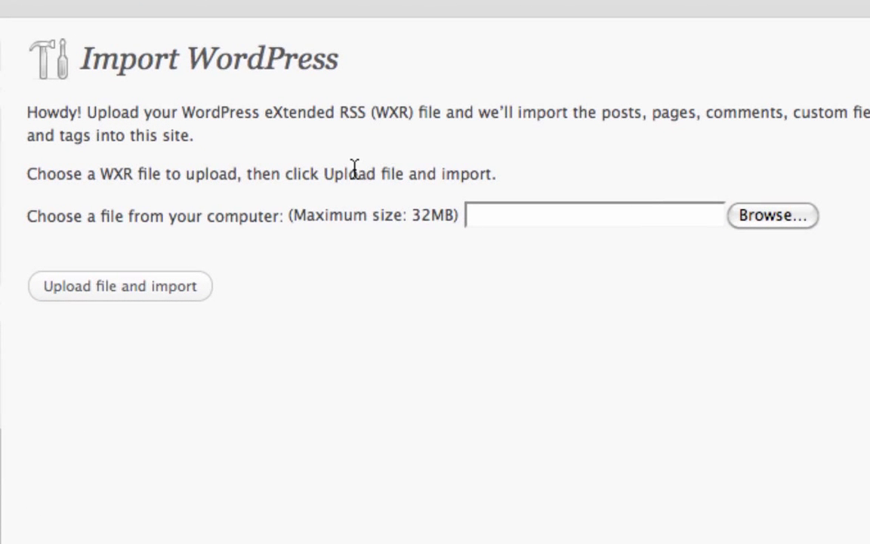
left_click(793, 218)
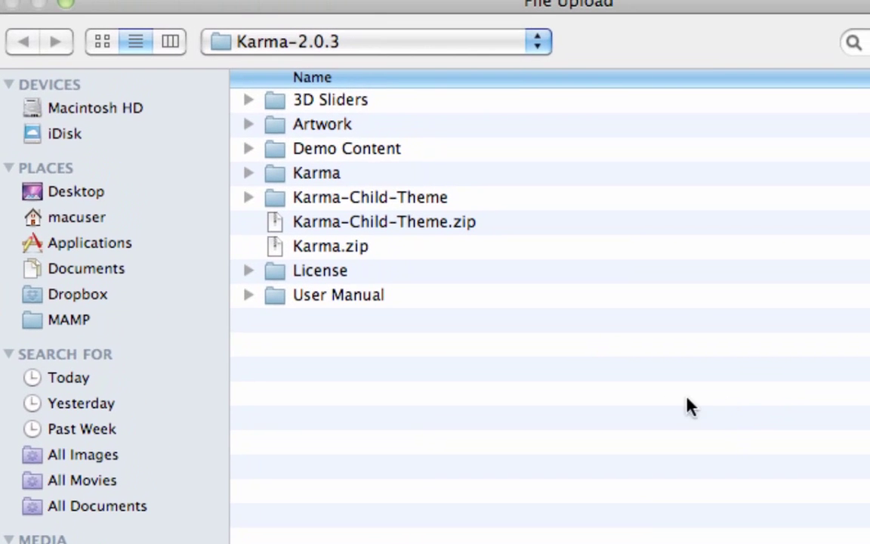
left_click(108, 195)
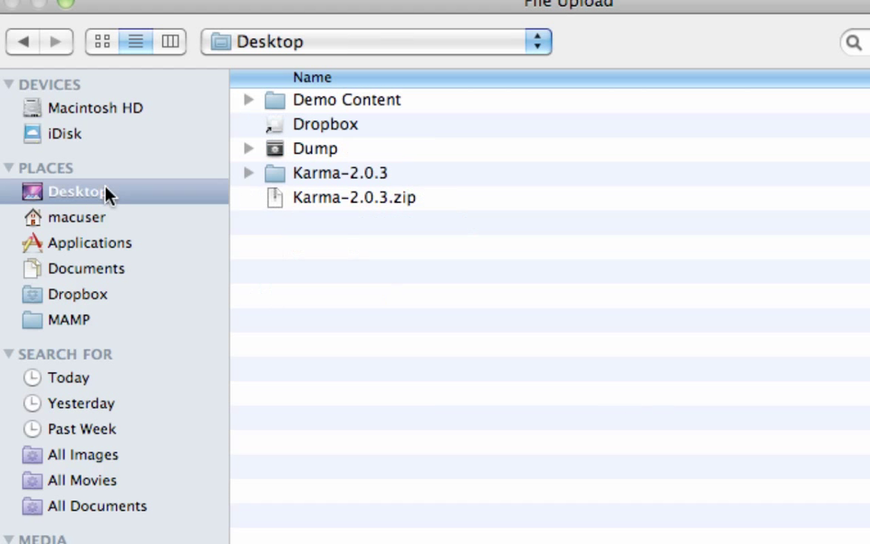
double_click(337, 175)
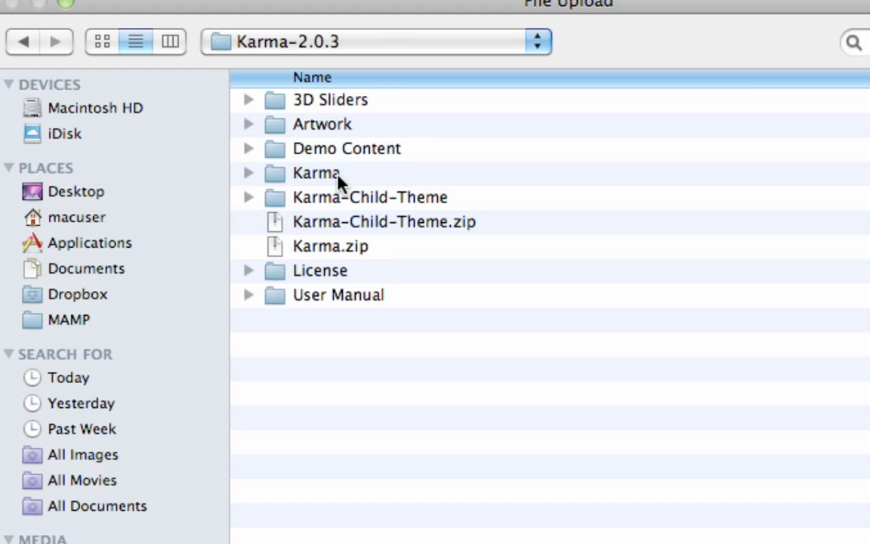
double_click(369, 151)
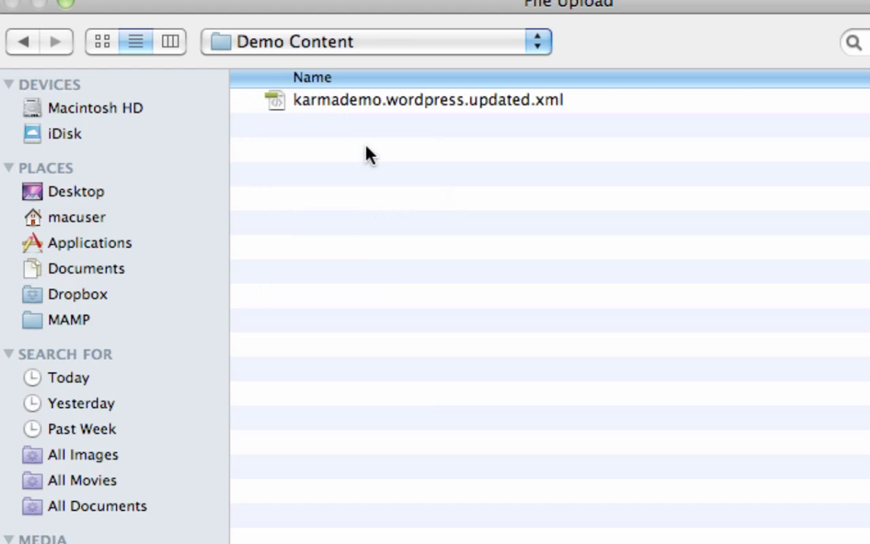
left_click(408, 103)
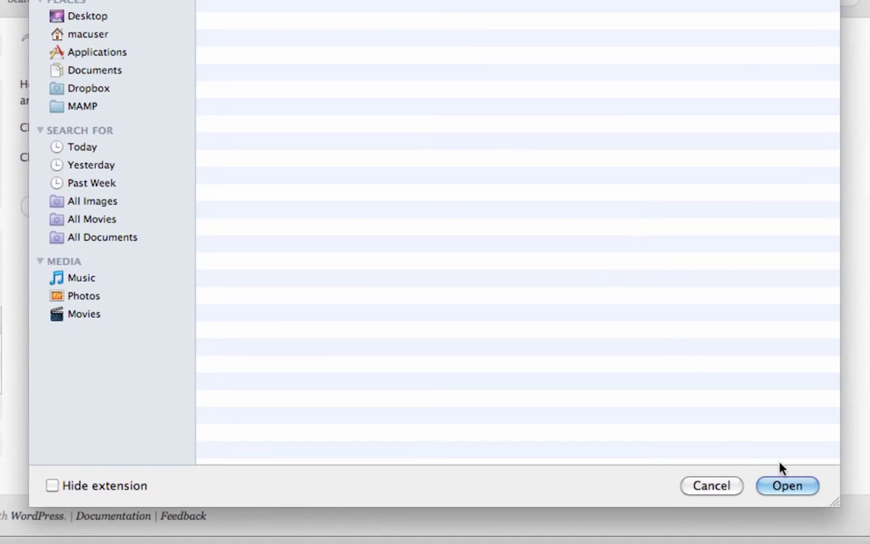
left_click(785, 485)
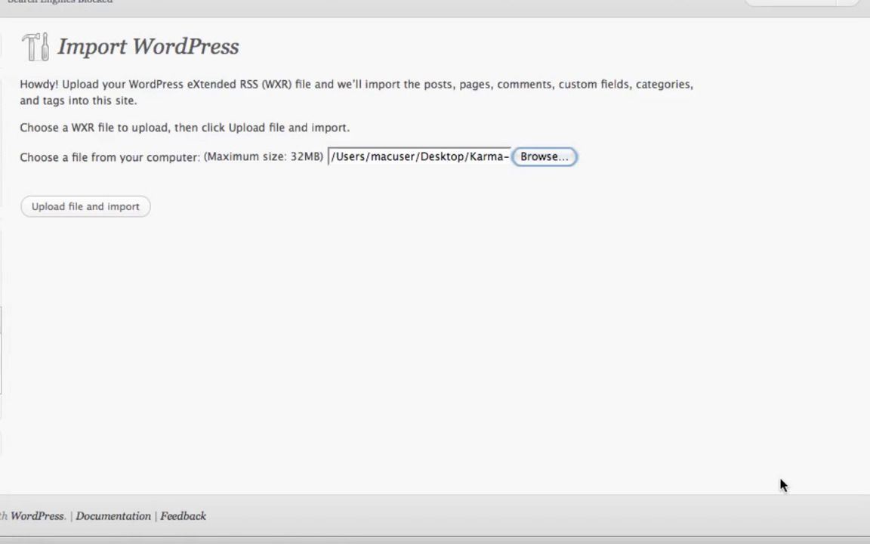
Upload the Karma demo file, assign posts to the existing user, and import attachments
left_click(106, 207)
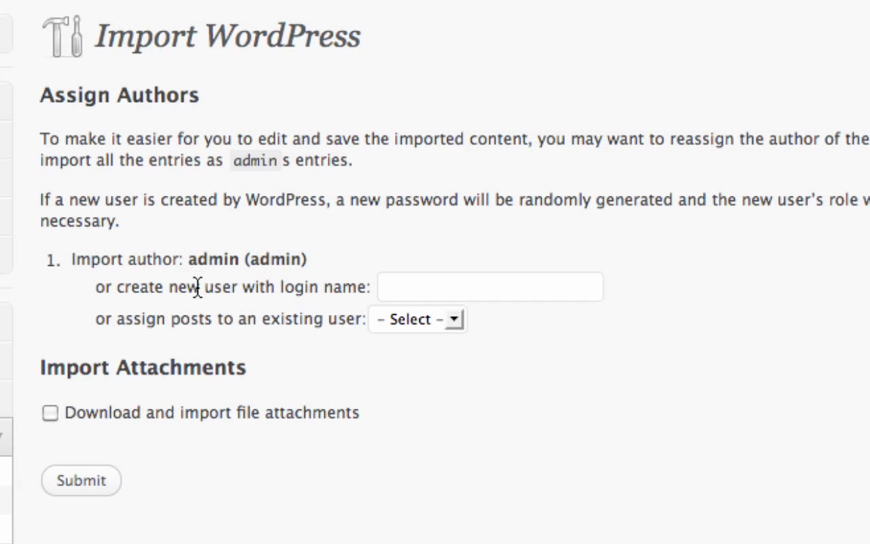
left_click(423, 330)
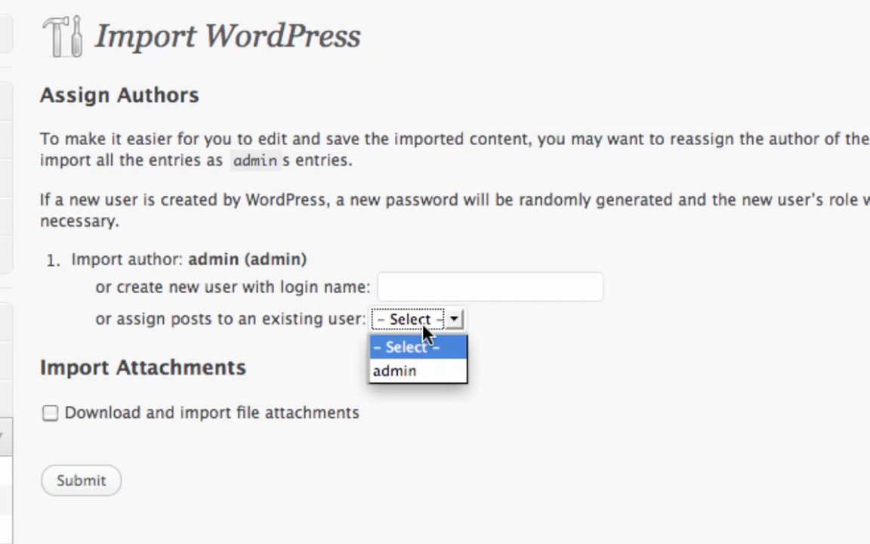
left_click(427, 364)
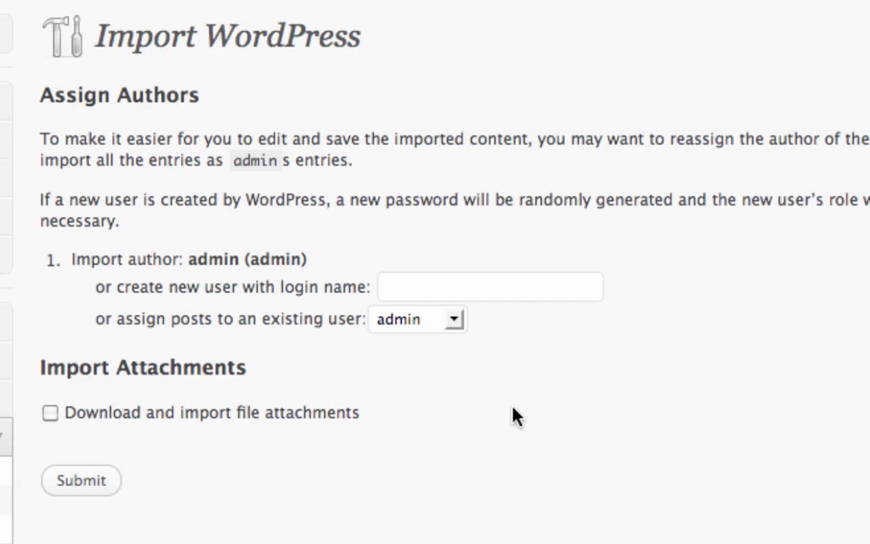
left_click(50, 414)
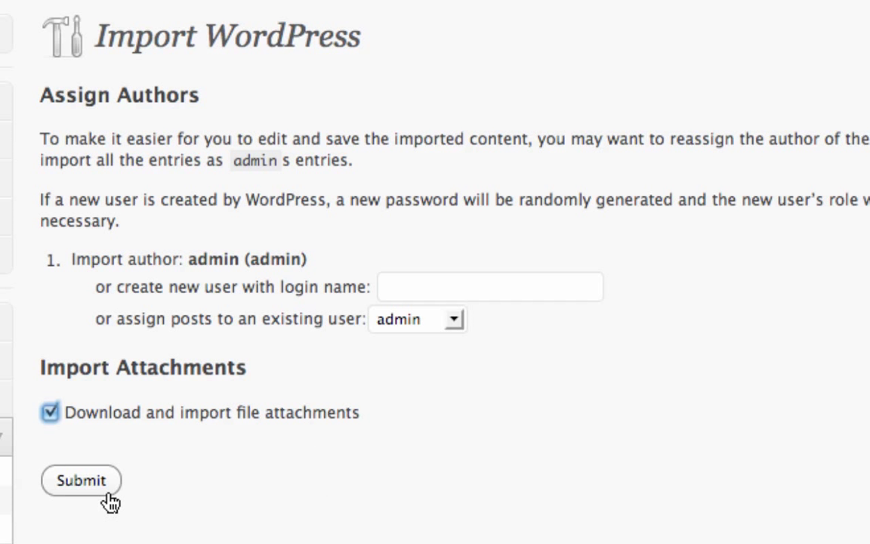
left_click(81, 481)
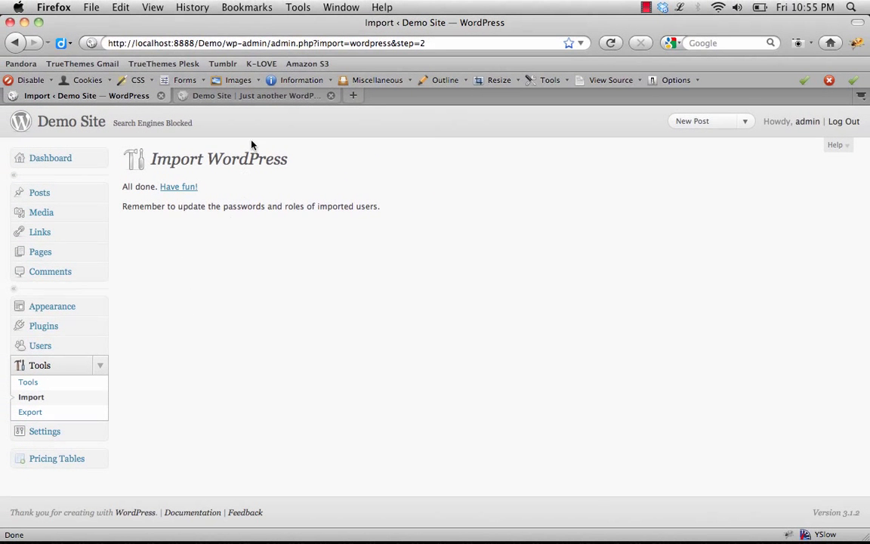
Reload the site's front page to check the imported content, then return to the import results
left_click(242, 94)
left_click(610, 42)
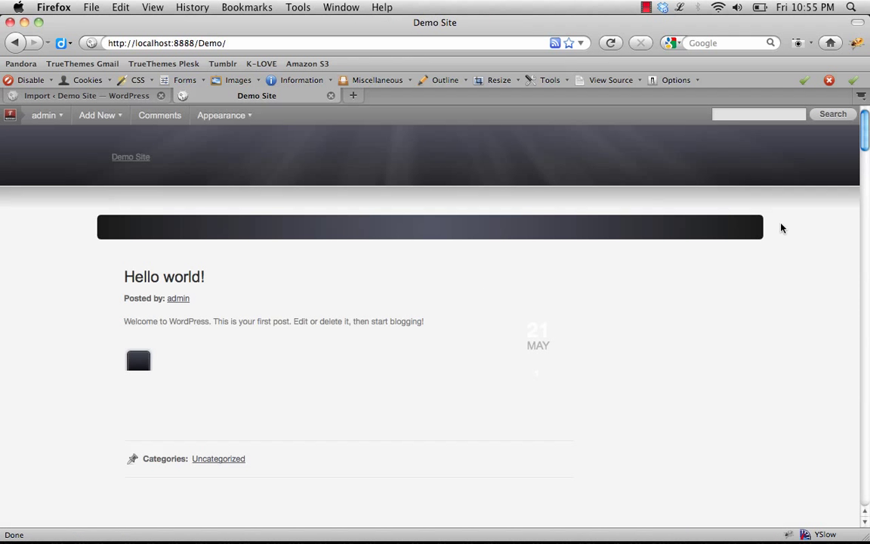
left_click_drag(865, 147, 863, 117)
left_click(119, 97)
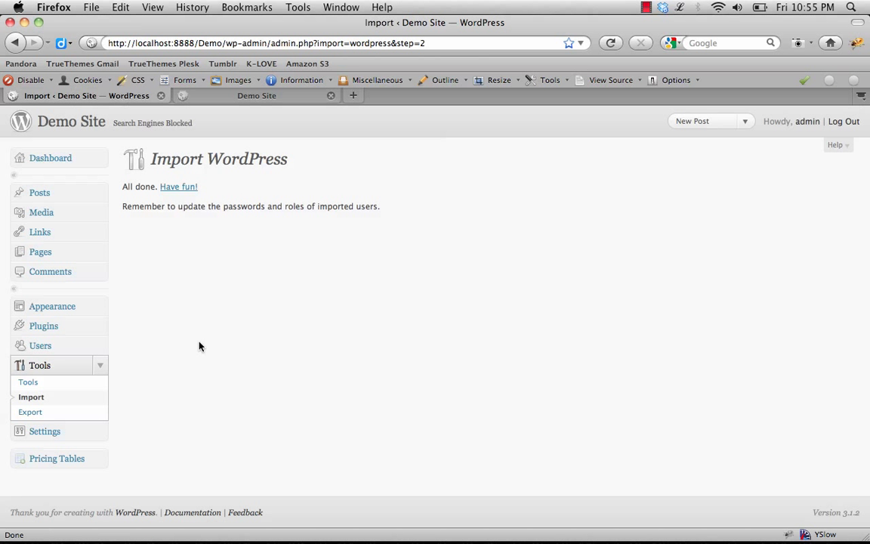
In Settings > Reading, set a static front page of Home with Blog as the posts page, and save
left_click(101, 432)
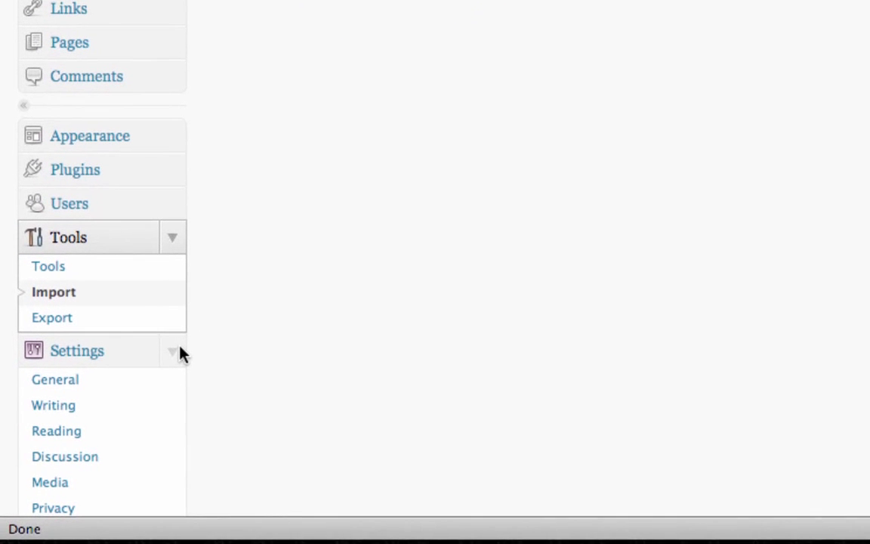
left_click(89, 432)
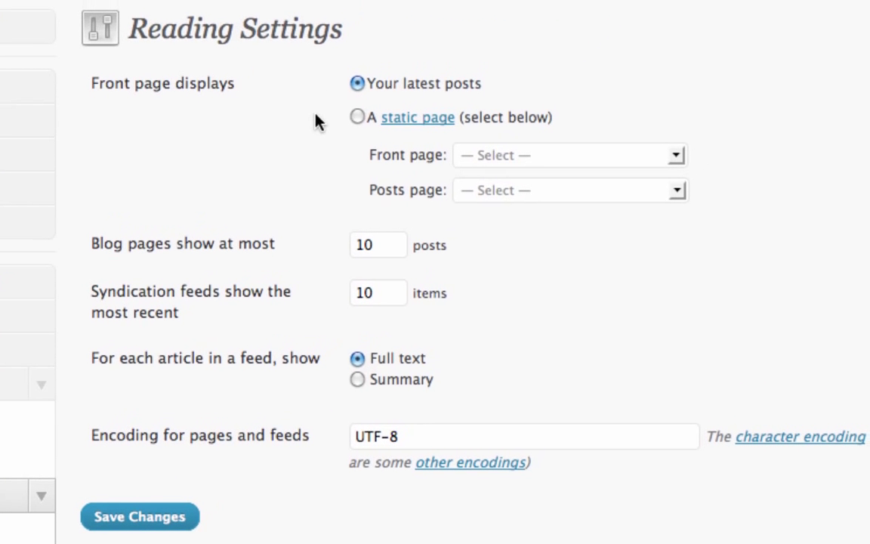
left_click(357, 118)
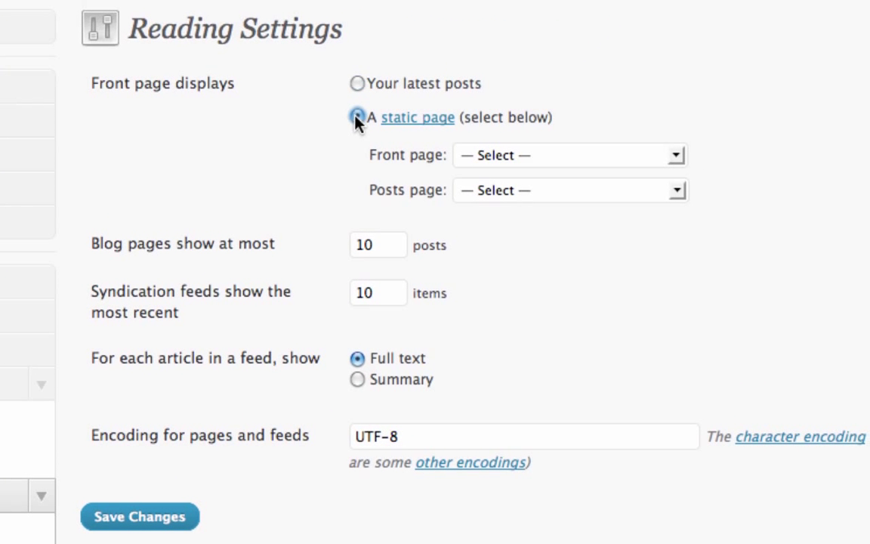
left_click(570, 156)
left_click(469, 264)
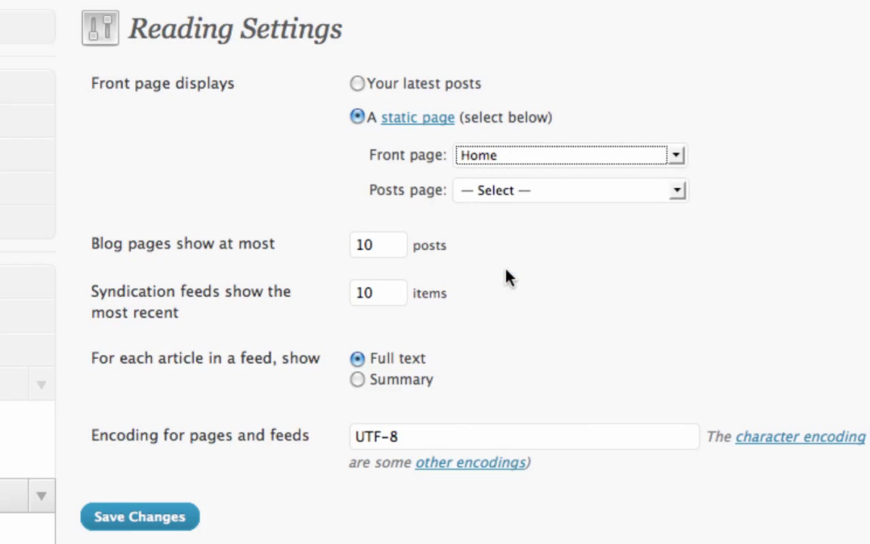
left_click(556, 197)
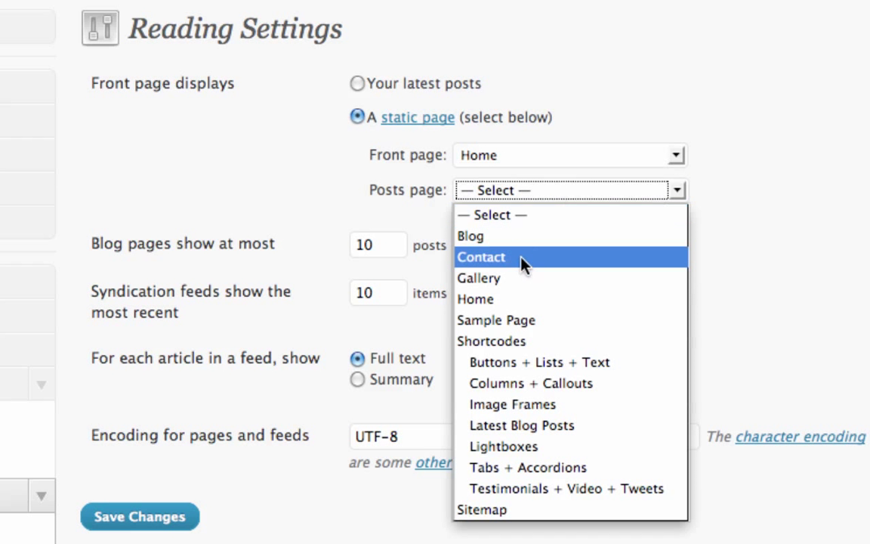
left_click(511, 237)
left_click(190, 519)
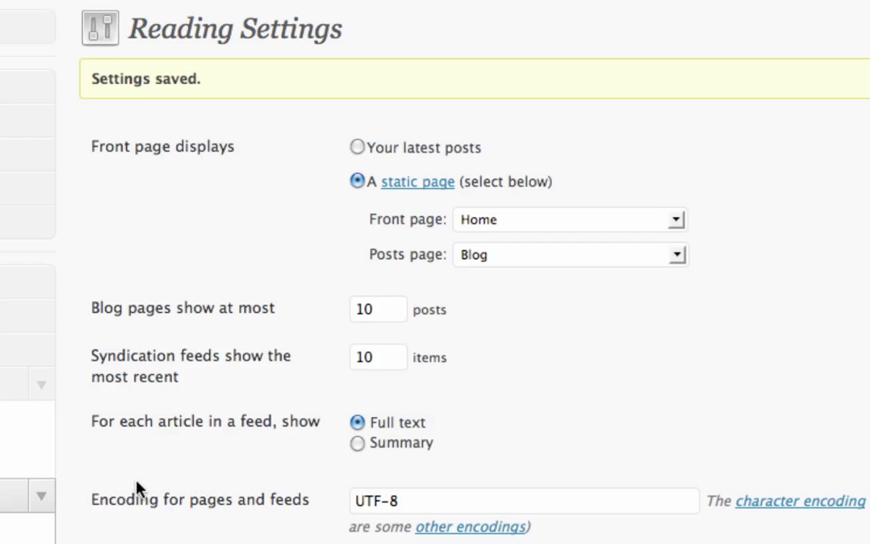
Check the site's front page, then return to Reading Settings
scroll(147, 482, "down", 5)
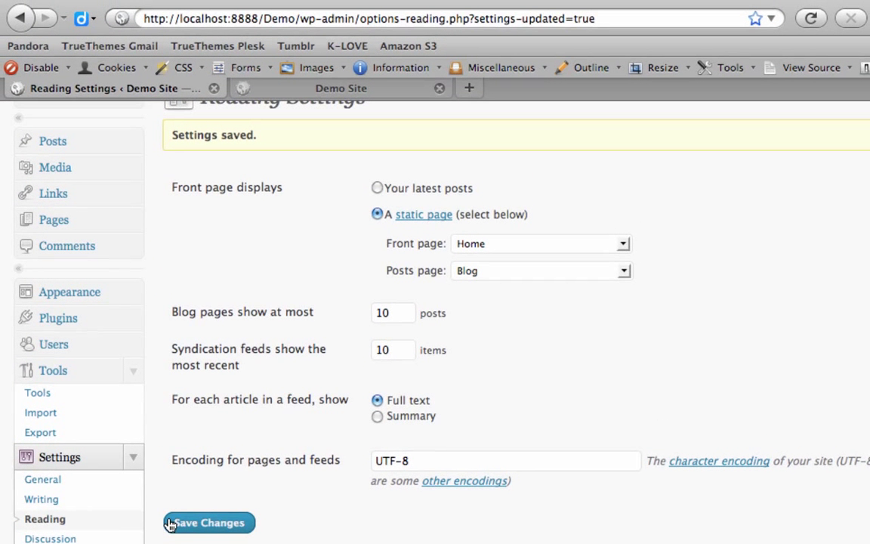
left_click(297, 86)
left_click(294, 18)
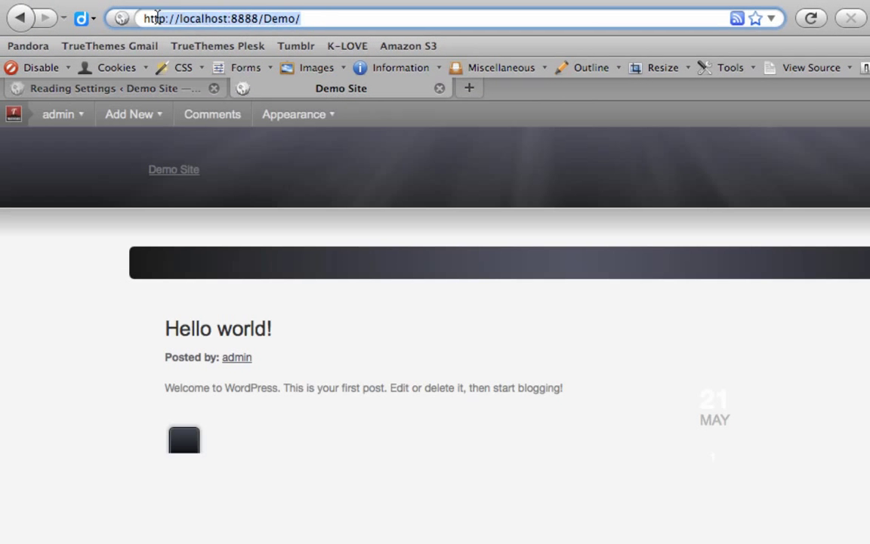
left_click(151, 87)
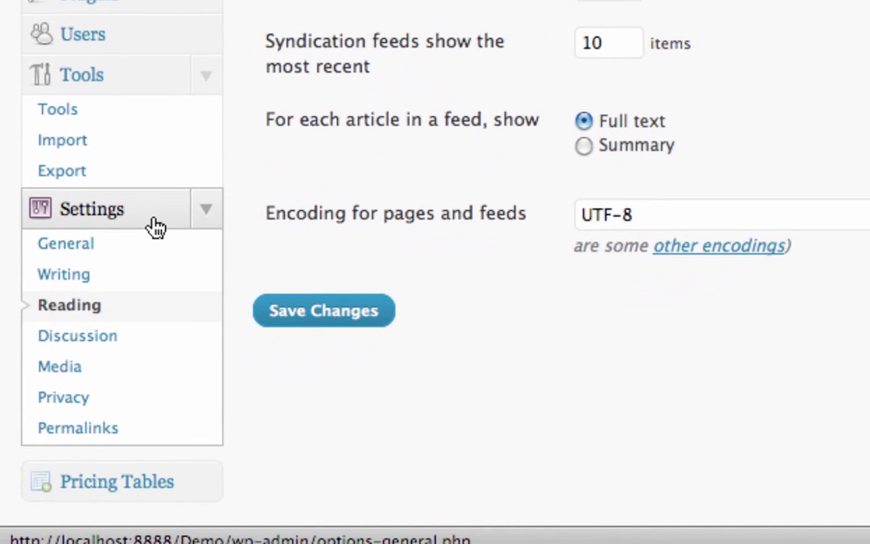
Set a Custom Structure permalink of /%postname%, then bring up Appearance > Site Options
left_click(104, 433)
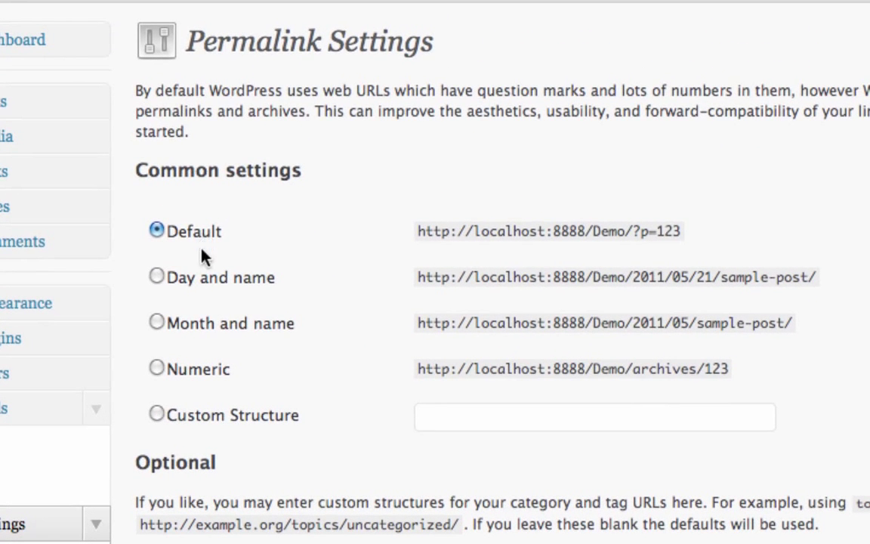
left_click(157, 415)
left_click(468, 416)
left_click(466, 443)
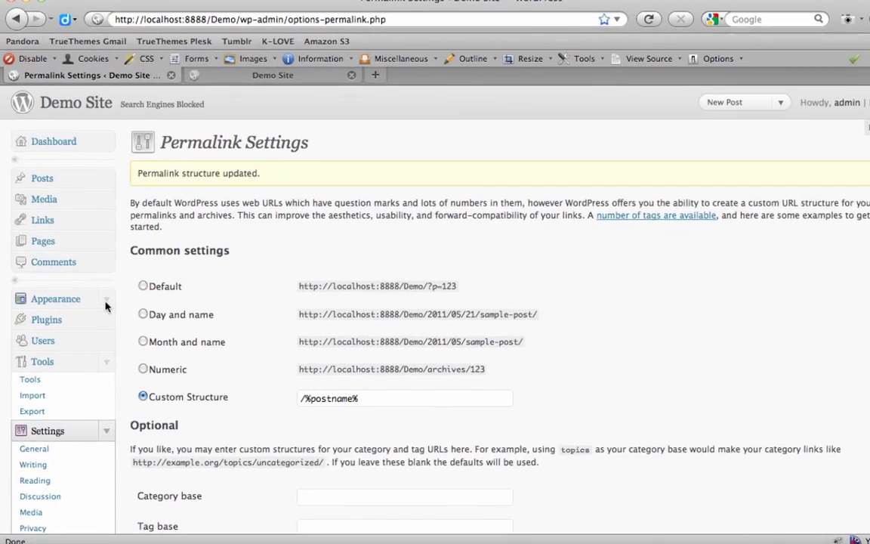
left_click(100, 306)
left_click(81, 333)
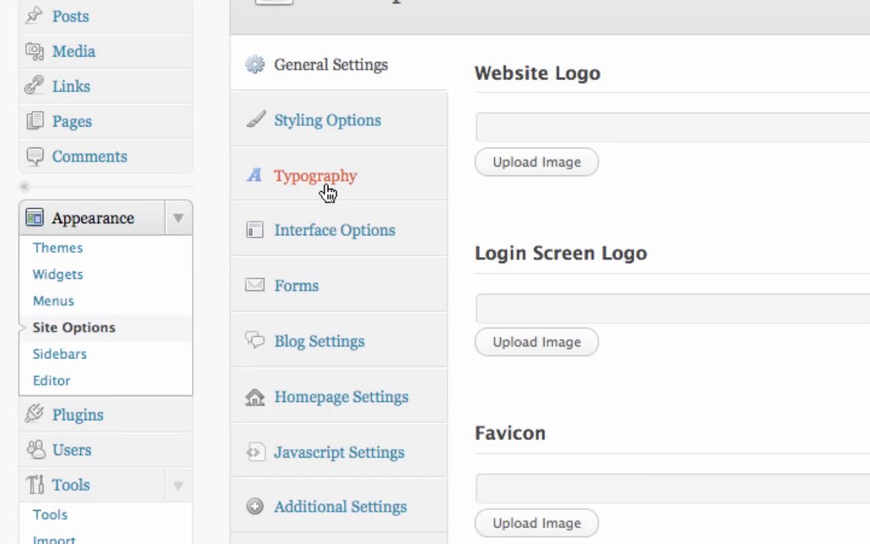
Pick the dark blue Website Color Scheme in Styling Options and save all changes
left_click(377, 122)
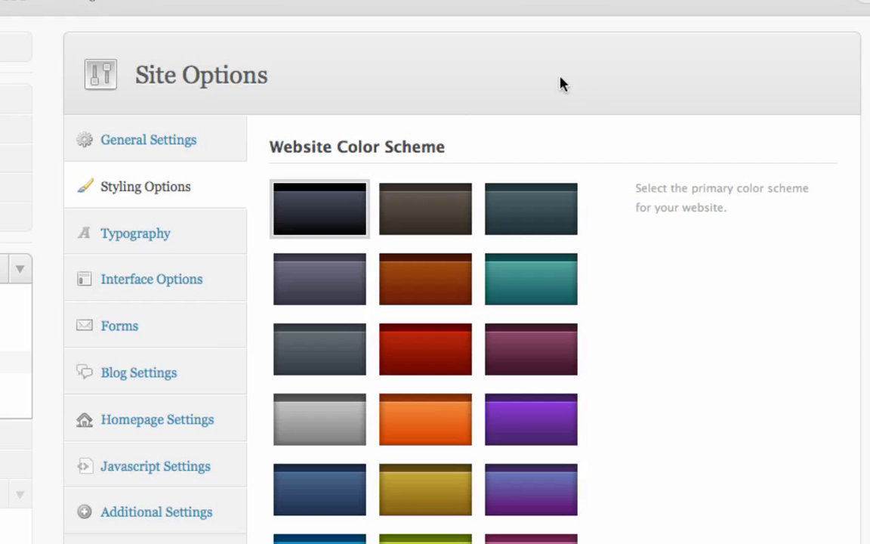
scroll(589, 173, "down", 3)
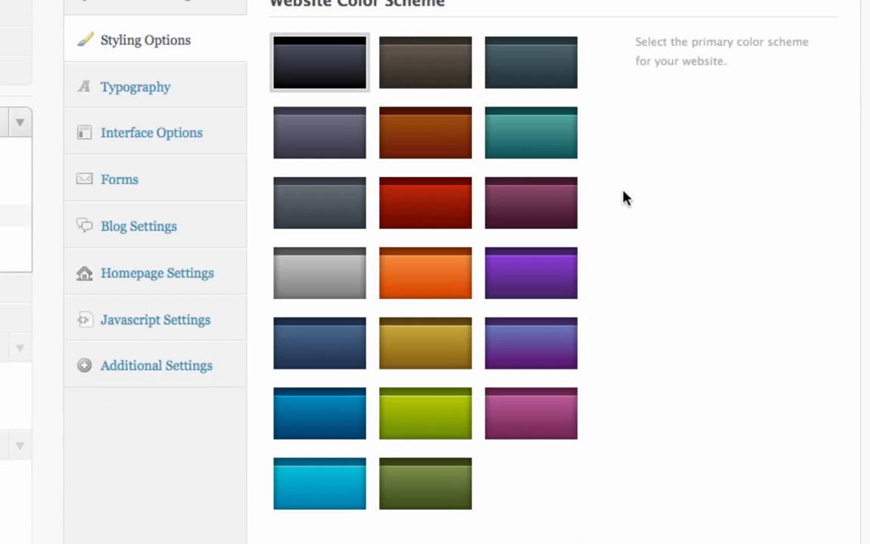
left_click(326, 349)
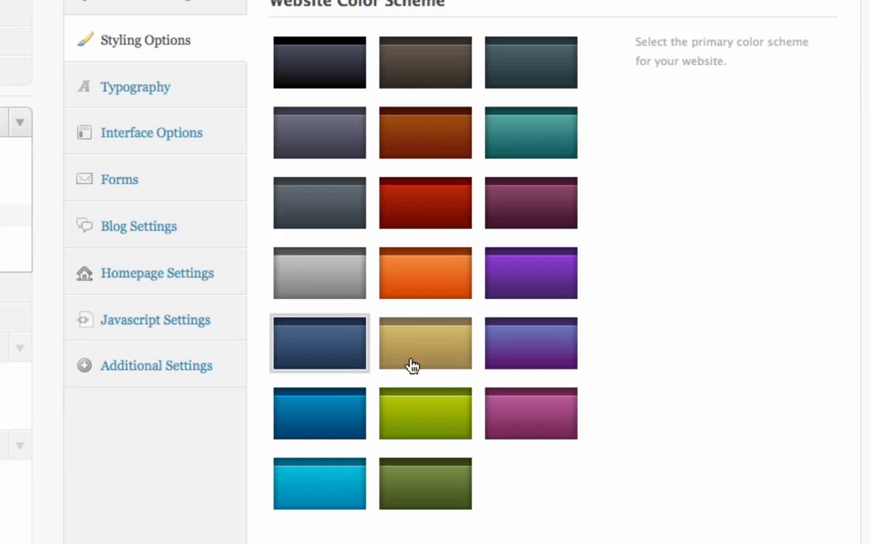
scroll(718, 417, "down", 8)
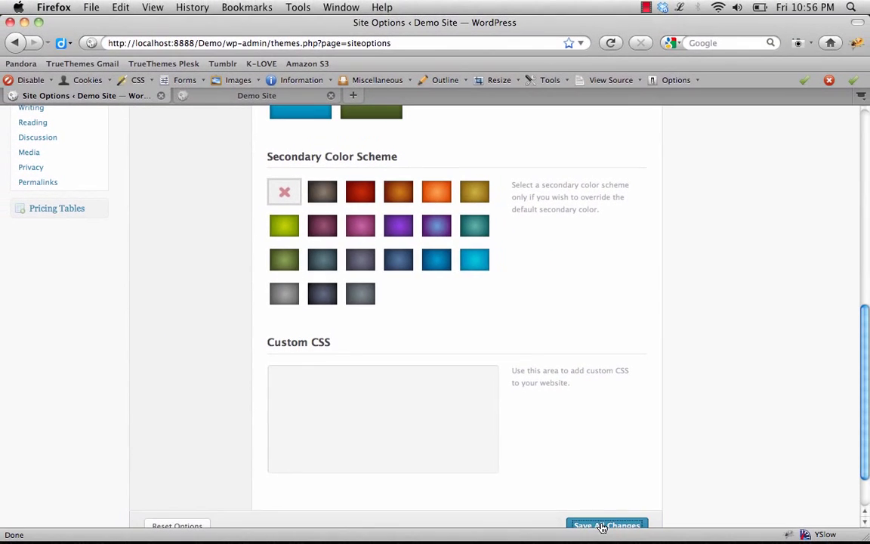
left_click(602, 524)
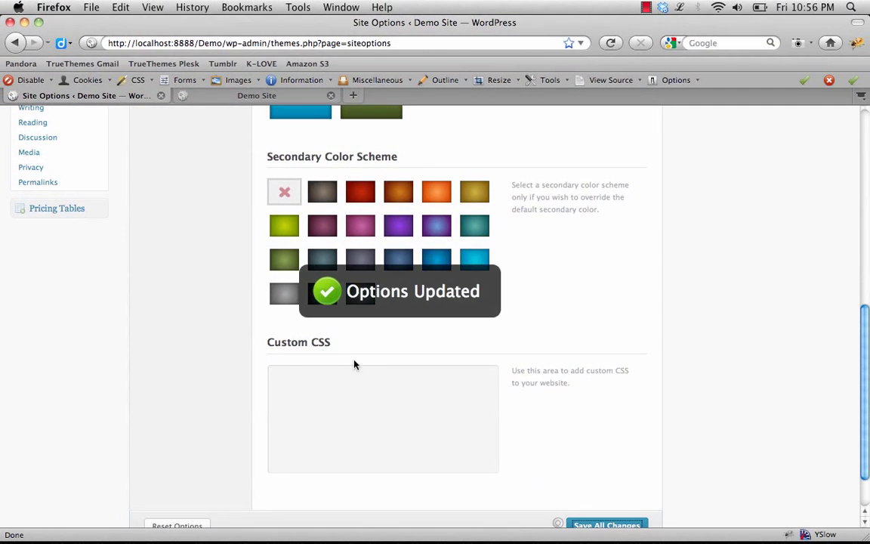
scroll(253, 322, "up", 10)
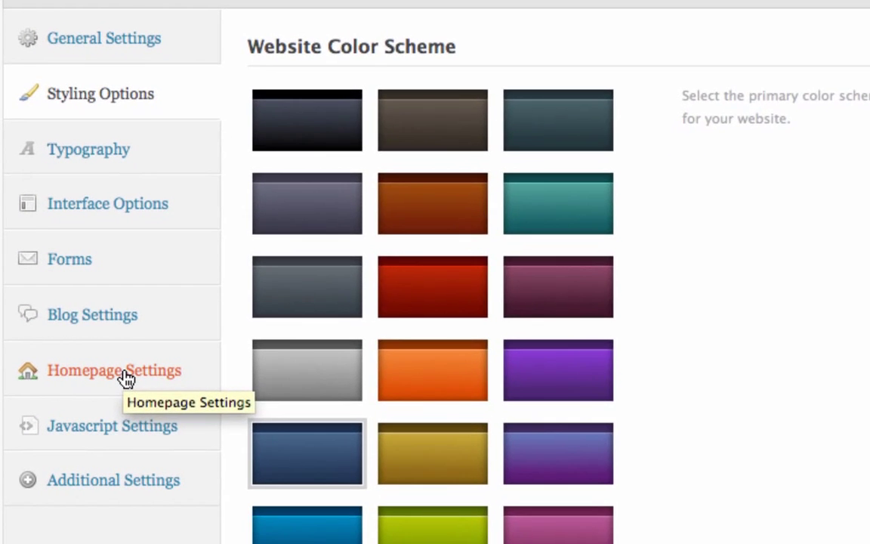
Set the homepage jQuery slider to use the Homepage Slider category
left_click(136, 382)
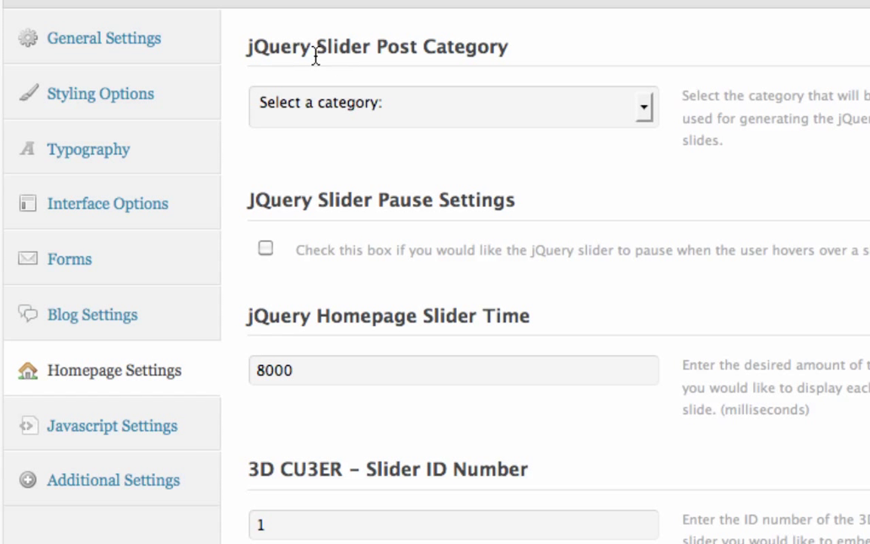
left_click(477, 103)
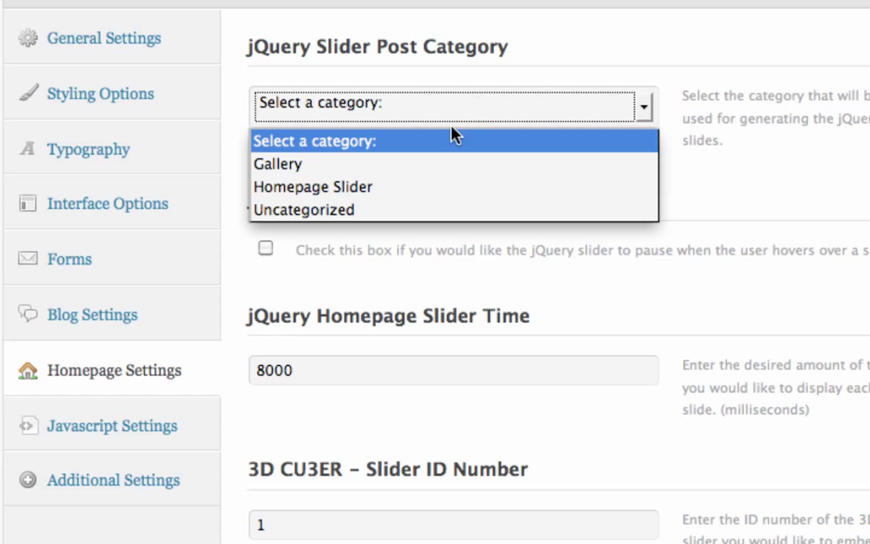
left_click(394, 193)
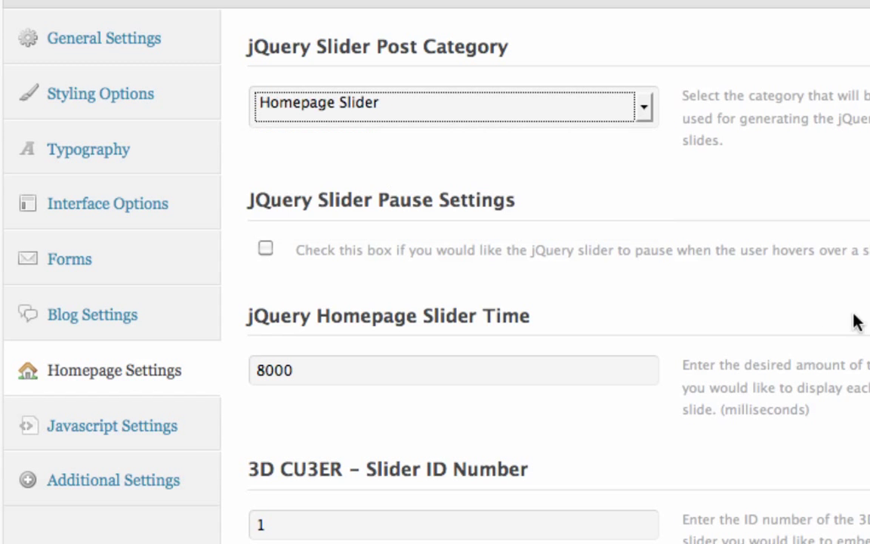
scroll(640, 383, "up", 5)
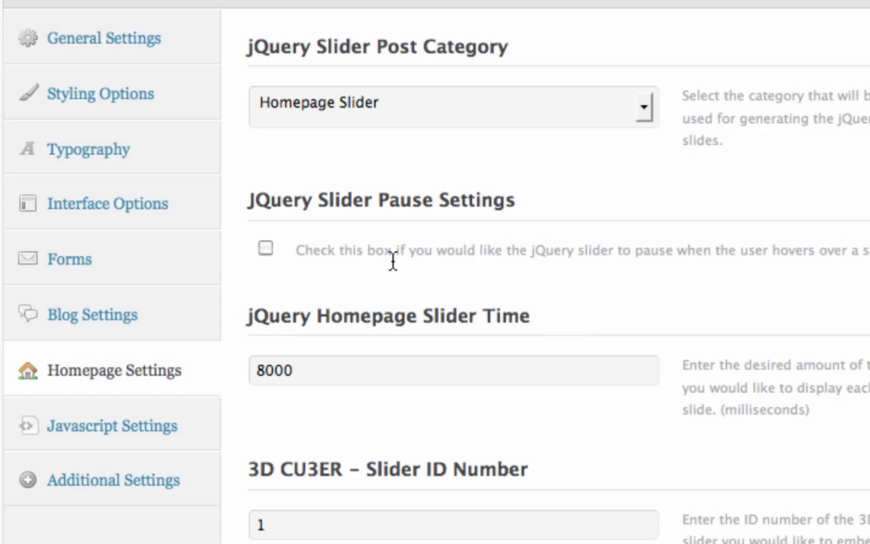
Choose blog as the Blog Page in Blog Settings and save all changes
left_click(86, 317)
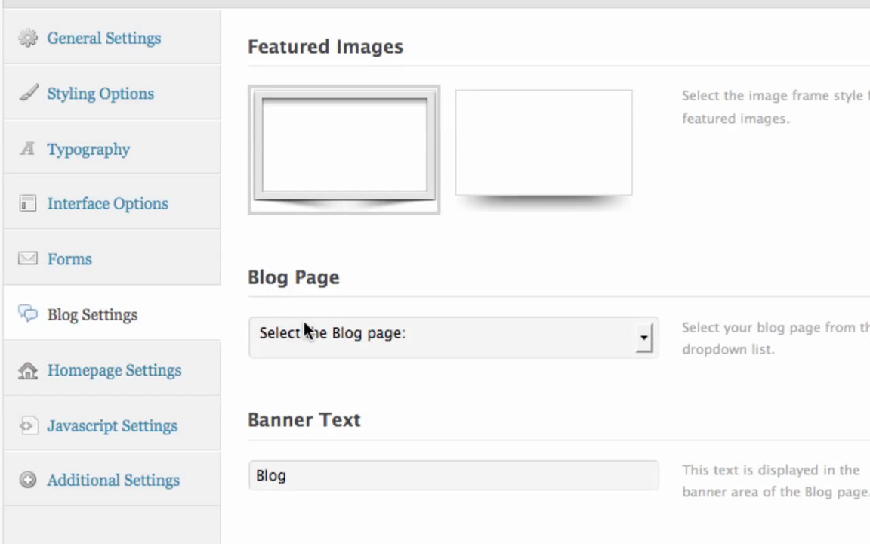
left_click(442, 339)
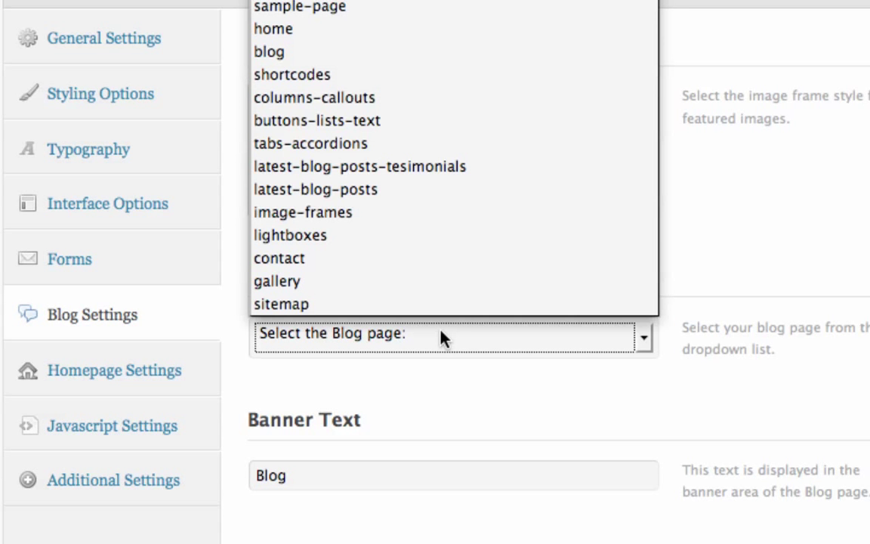
left_click(291, 54)
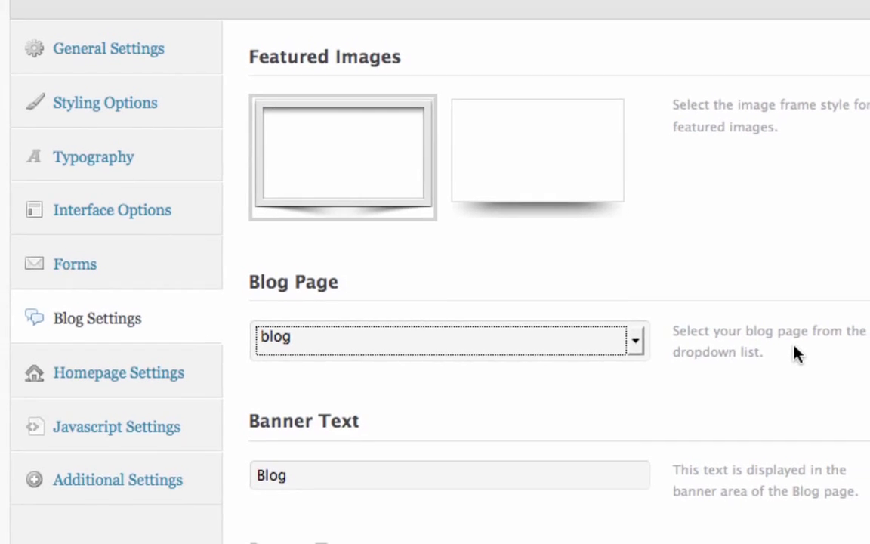
scroll(627, 385, "down", 10)
scroll(580, 399, "down", 3)
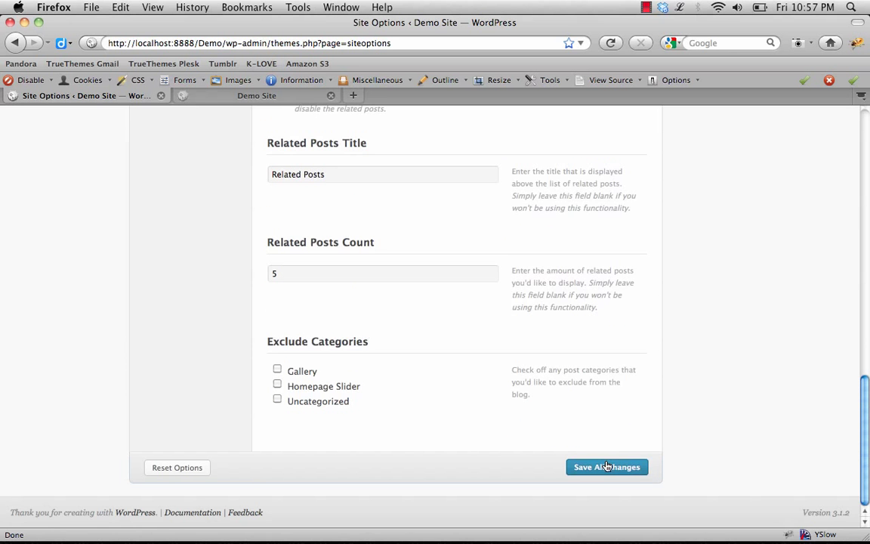
left_click(607, 466)
scroll(452, 348, "up", 10)
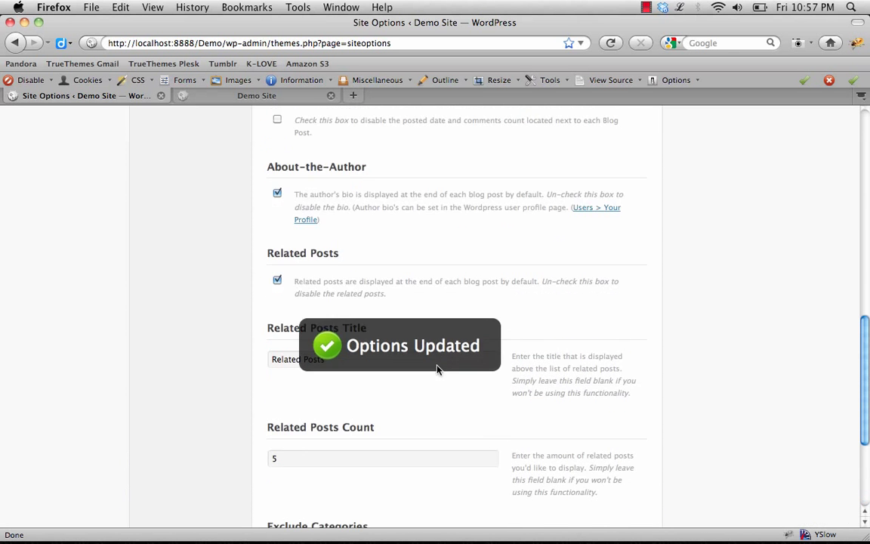
scroll(426, 368, "up", 5)
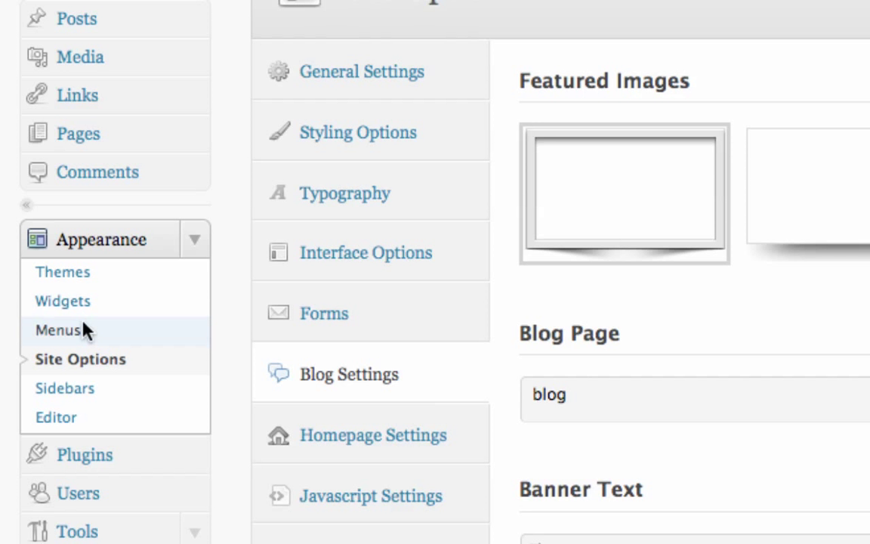
On the Menus page, look over the Main Navigation and Top Toolbar Navigation menus
left_click(83, 330)
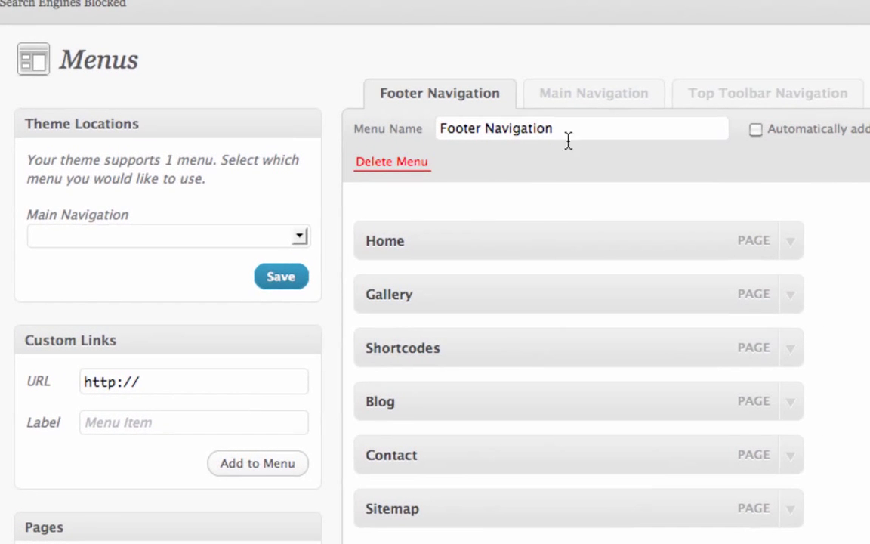
left_click(596, 95)
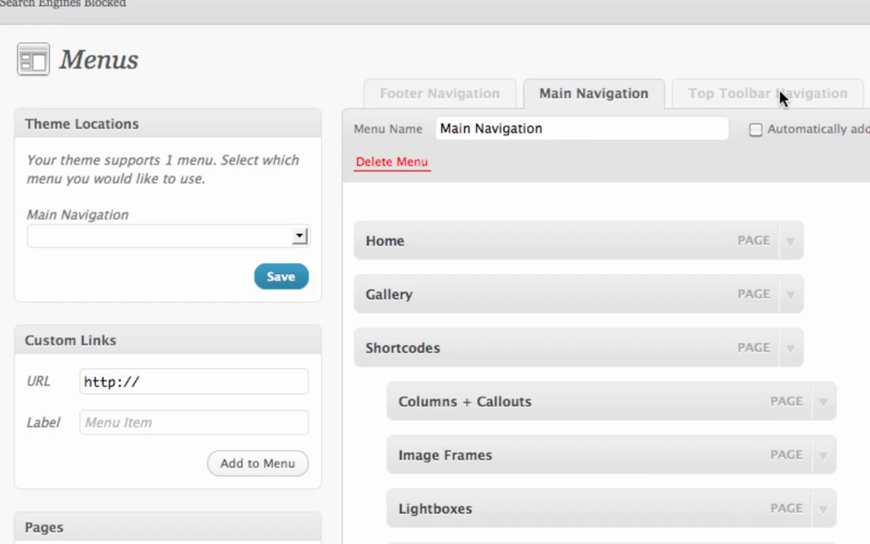
left_click(780, 95)
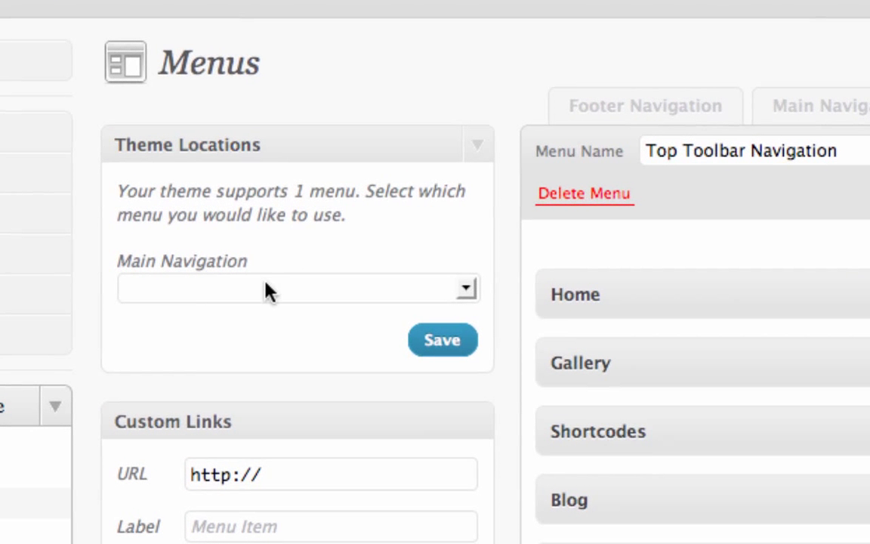
Assign the Main Navigation menu to the Main Navigation theme location and save
left_click(270, 291)
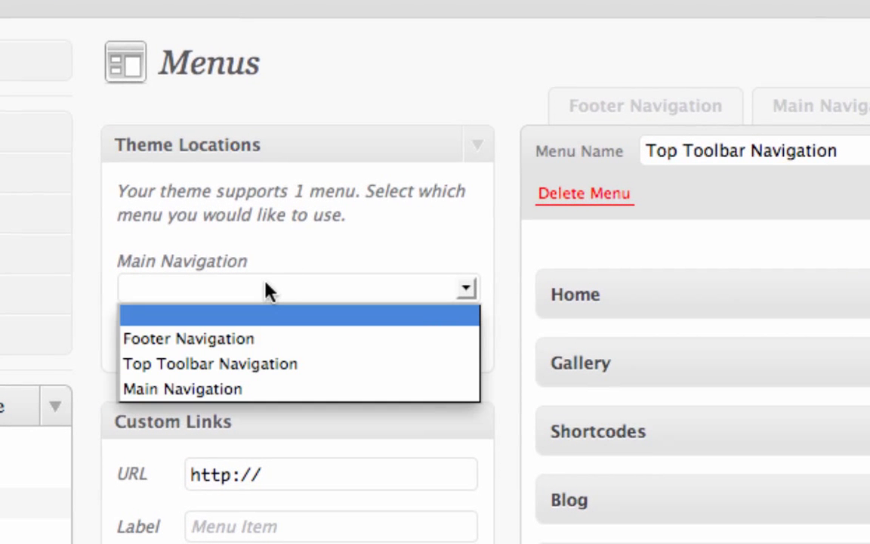
left_click(238, 391)
left_click(441, 355)
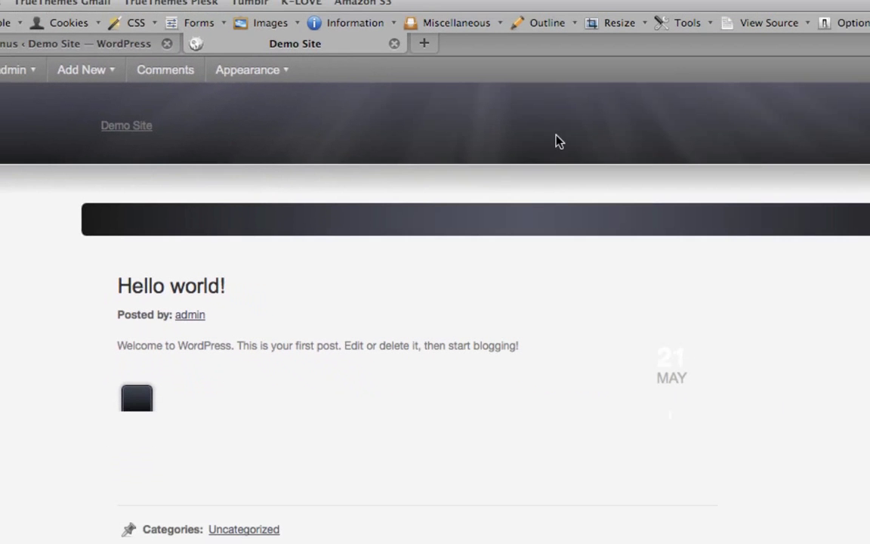
Reload the Demo Site and view the second homepage slide
left_click(611, 43)
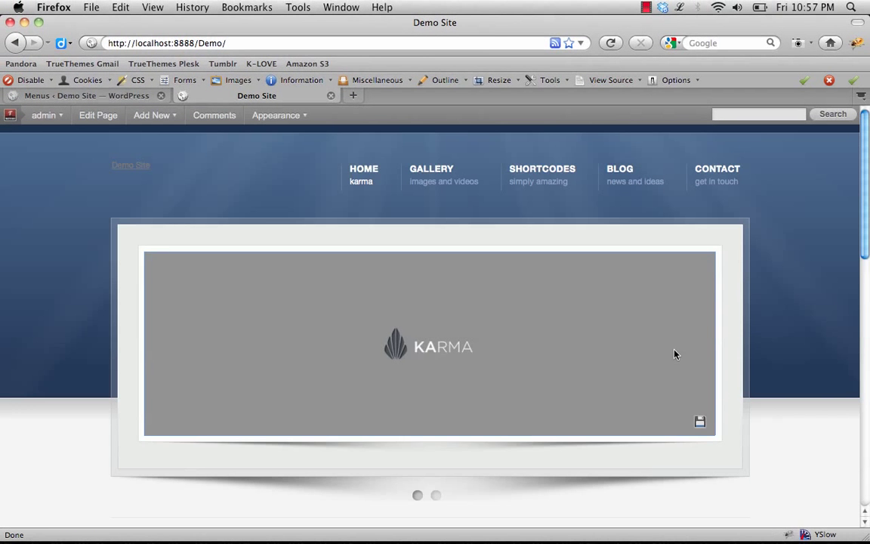
mouse_move(867, 191)
left_mouse_down()
mouse_move(868, 434)
mouse_move(866, 174)
left_mouse_up()
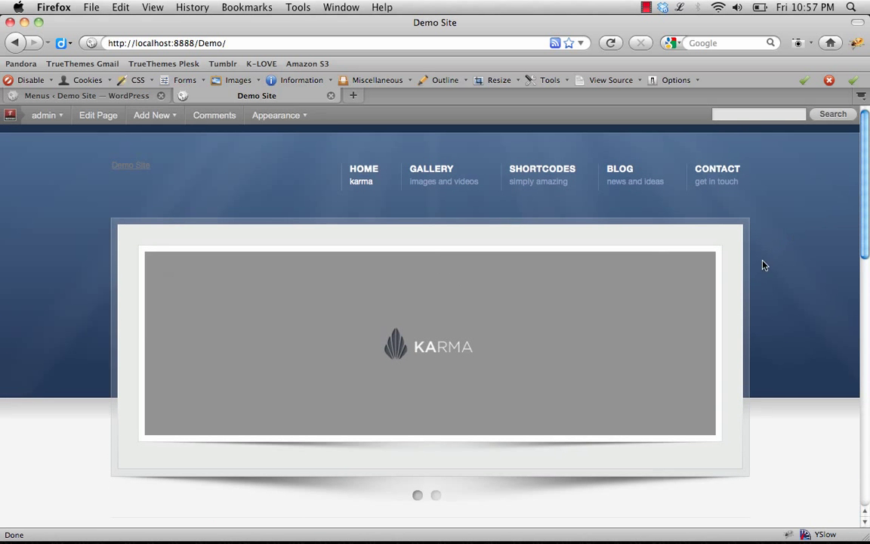
left_click(436, 497)
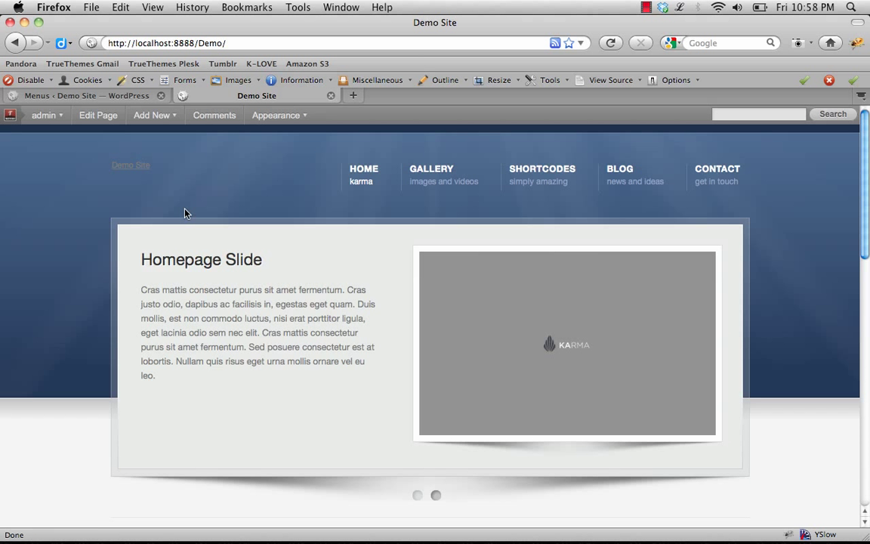
Browse the Shortcodes and Image Frames pages through the new main navigation
left_click(524, 176)
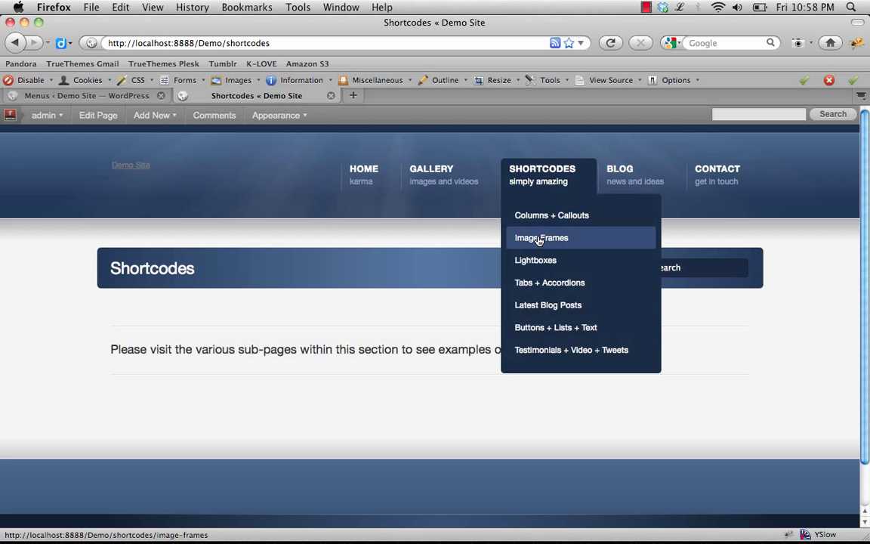
left_click(540, 241)
scroll(794, 374, "down", 1)
scroll(795, 375, "down", 5)
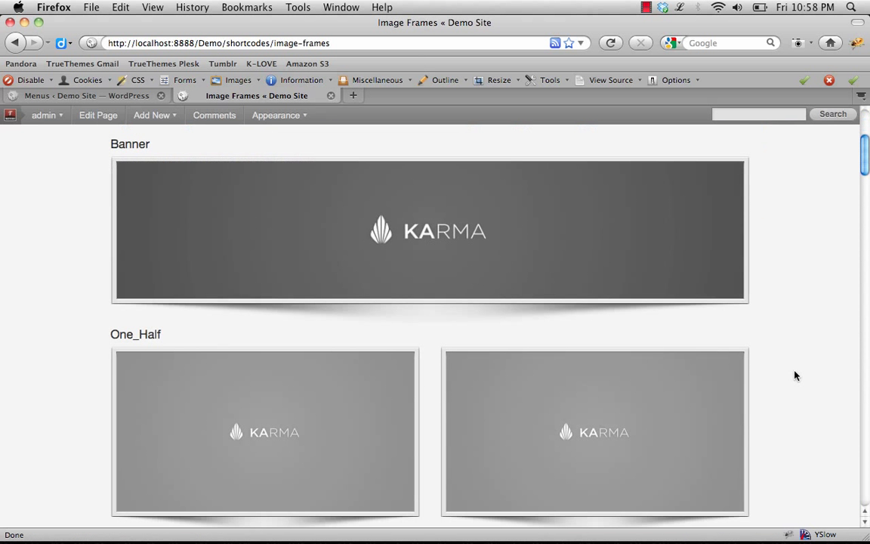
scroll(794, 375, "up", 6)
Visit the Blog, Contact and Gallery pages, then return to the admin menus page
left_click(622, 188)
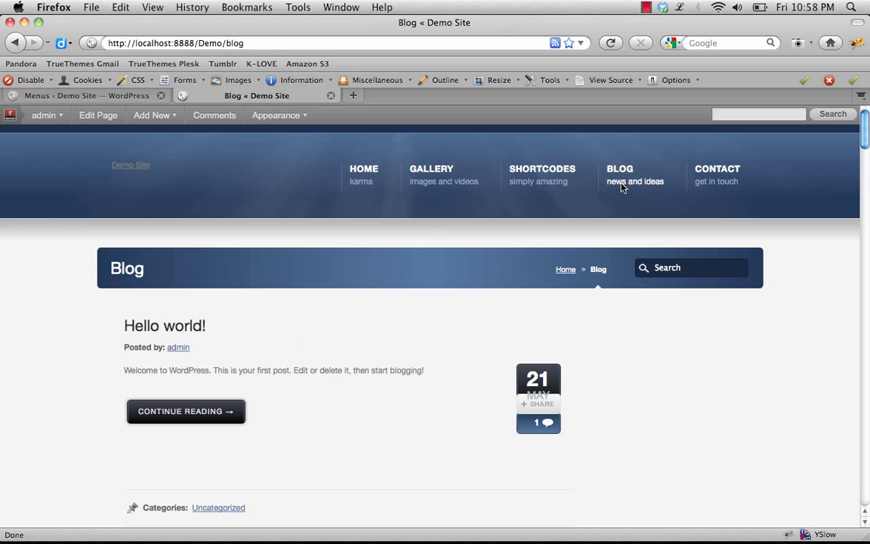
scroll(649, 359, "down", 4)
scroll(649, 360, "up", 4)
left_click(716, 175)
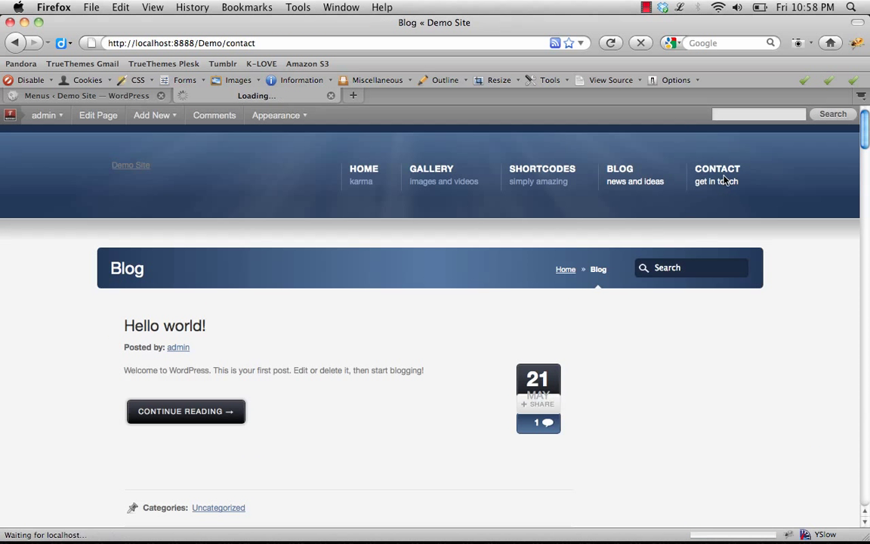
scroll(487, 402, "down", 4)
scroll(487, 402, "up", 4)
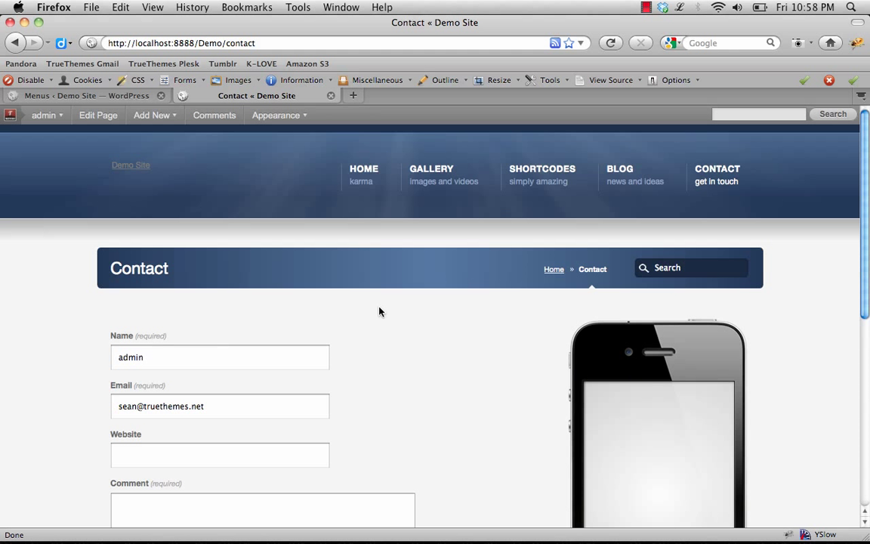
left_click(431, 182)
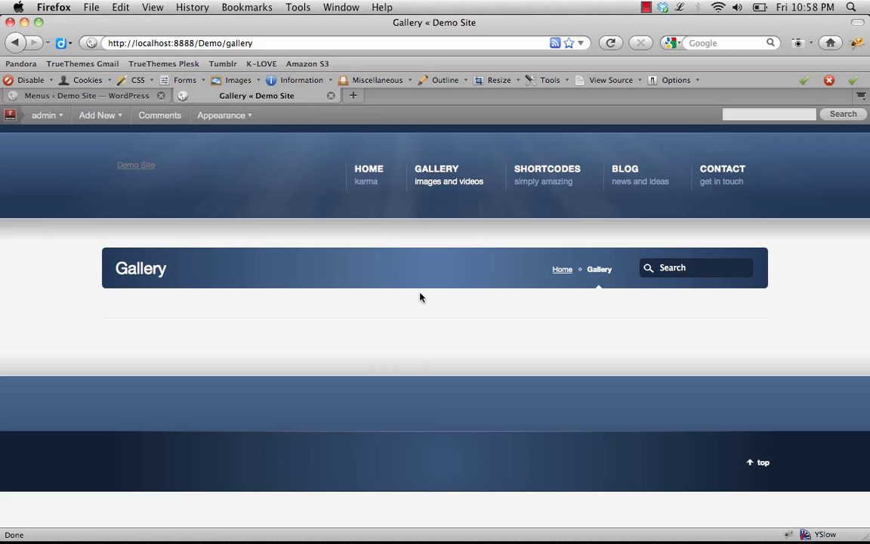
left_click(114, 97)
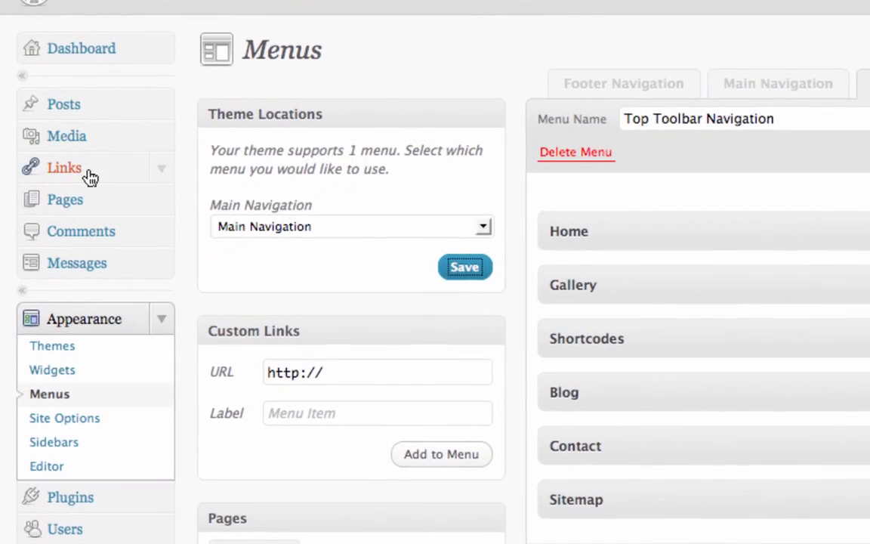
Edit the Gallery page, set its Portfolio Category to Gallery, and update it
left_click(84, 200)
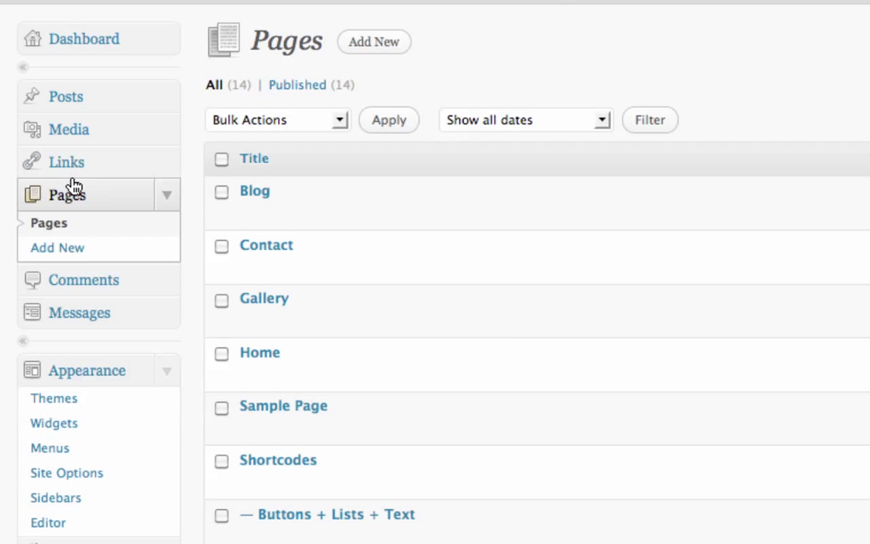
mouse_move(258, 330)
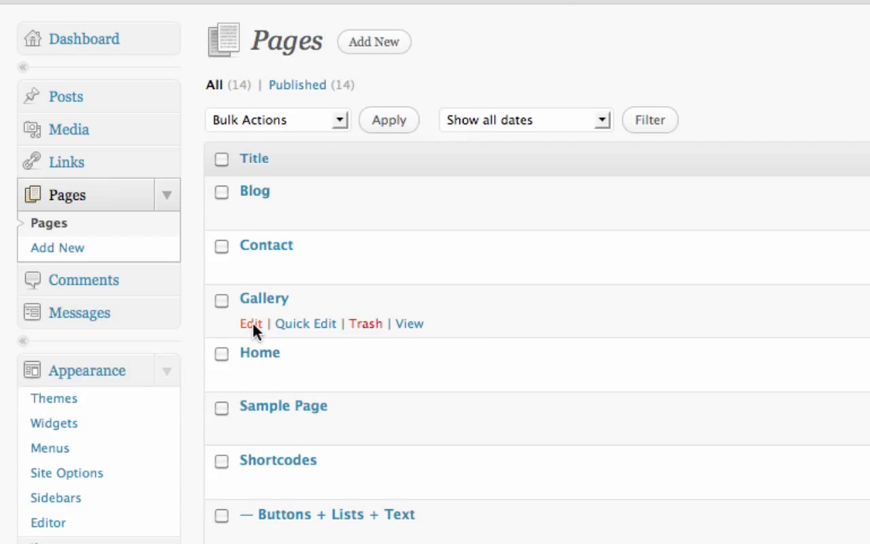
left_click(253, 325)
scroll(781, 397, "down", 10)
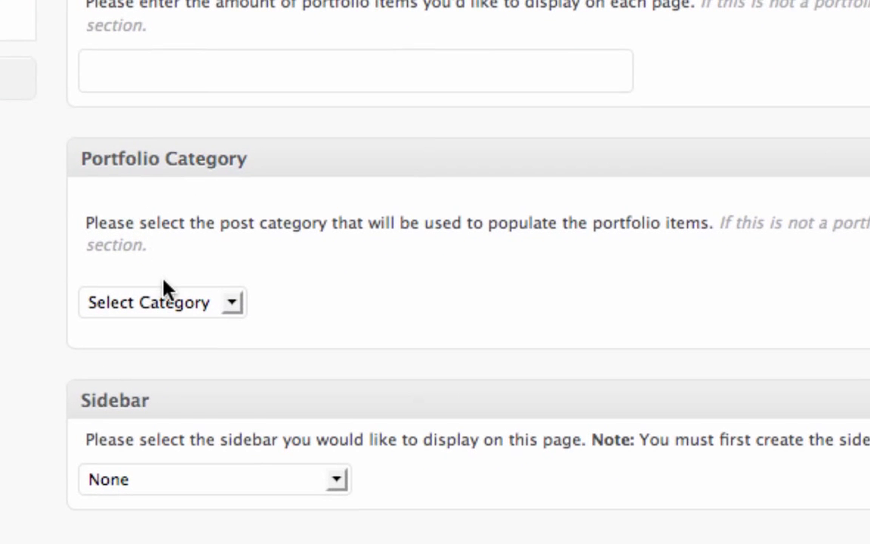
left_click(166, 302)
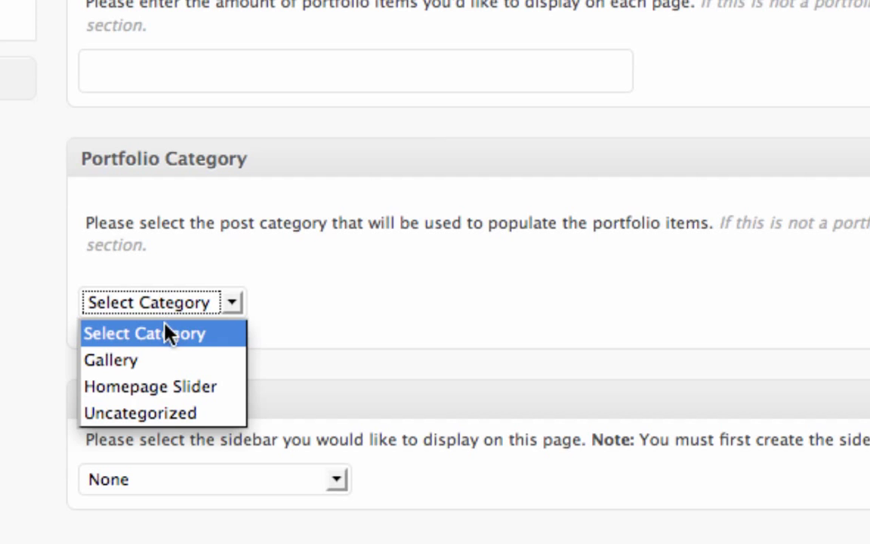
left_click(136, 360)
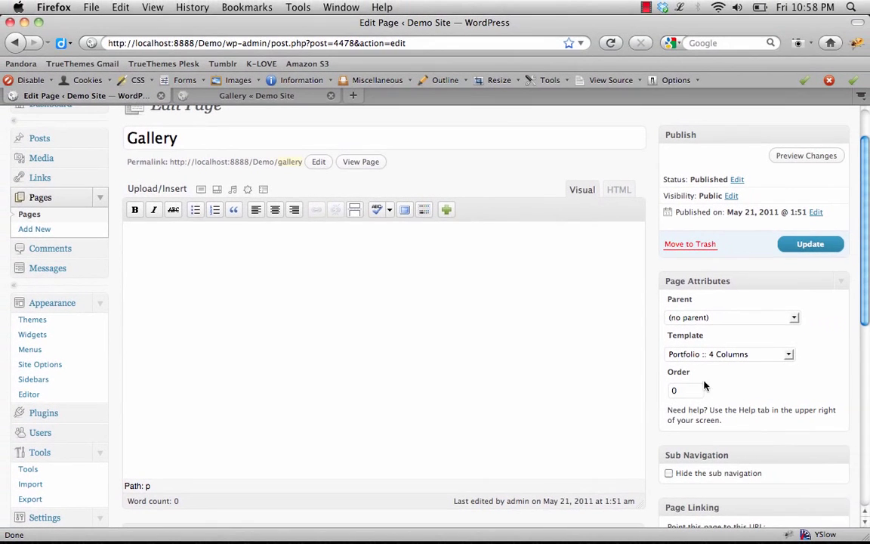
left_click(811, 244)
Reload the live Gallery page to view the portfolio thumbnails
left_click(249, 96)
left_click(610, 43)
scroll(443, 306, "down", 3)
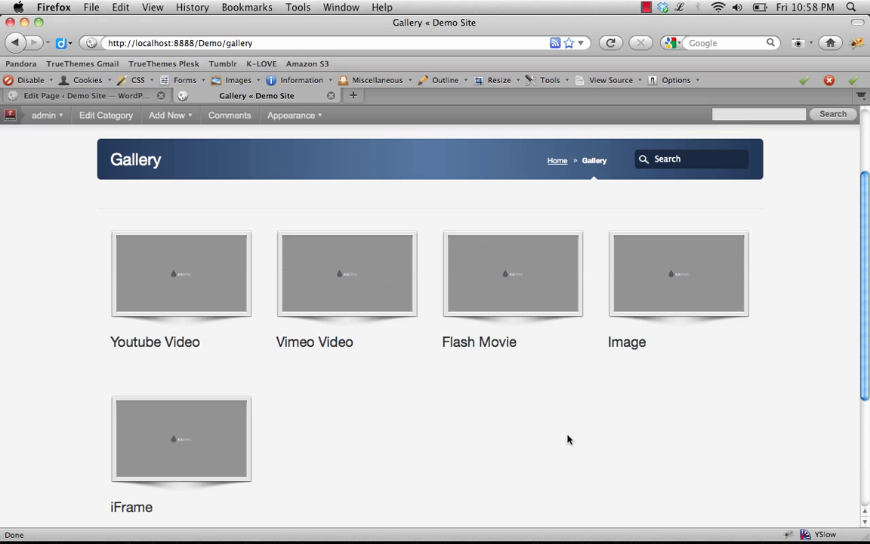
scroll(567, 439, "up", 3)
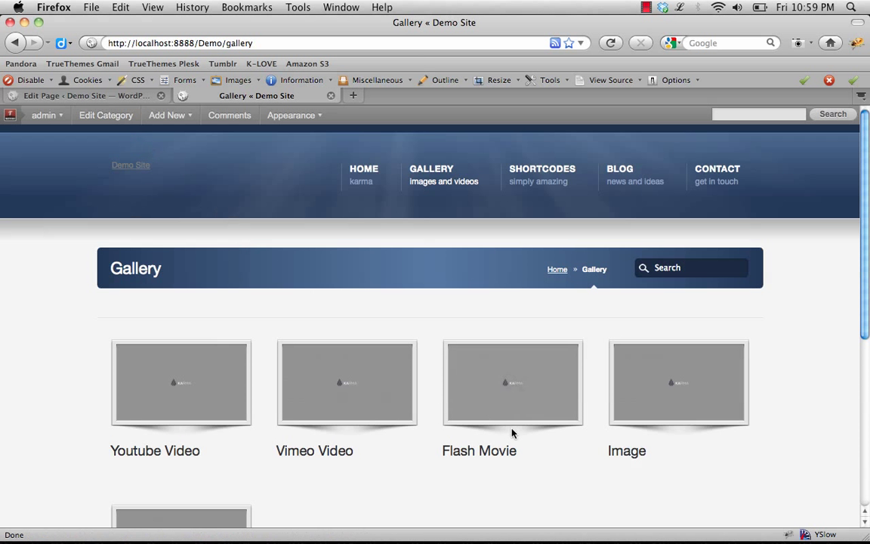
scroll(512, 433, "down", 5)
scroll(487, 449, "up", 5)
Go from the Gallery page editor to the Appearance > Widgets page
left_click(107, 96)
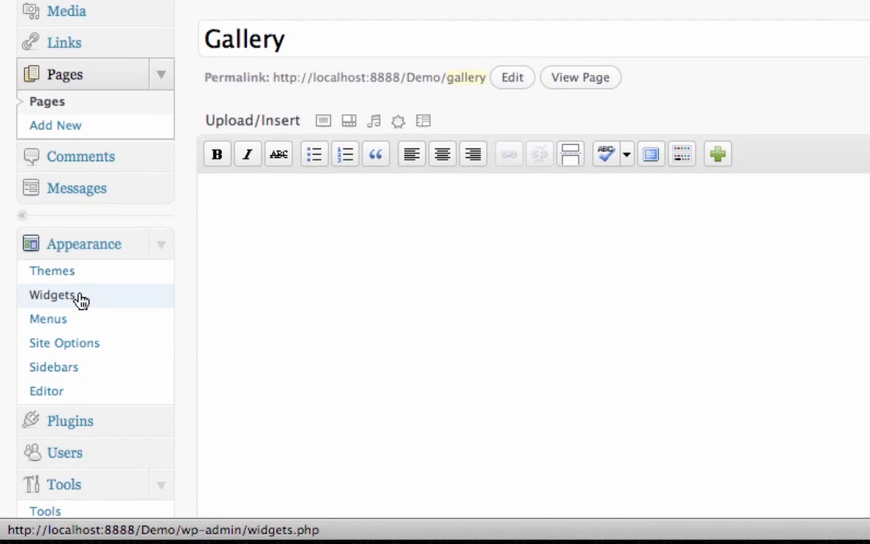
left_click(80, 299)
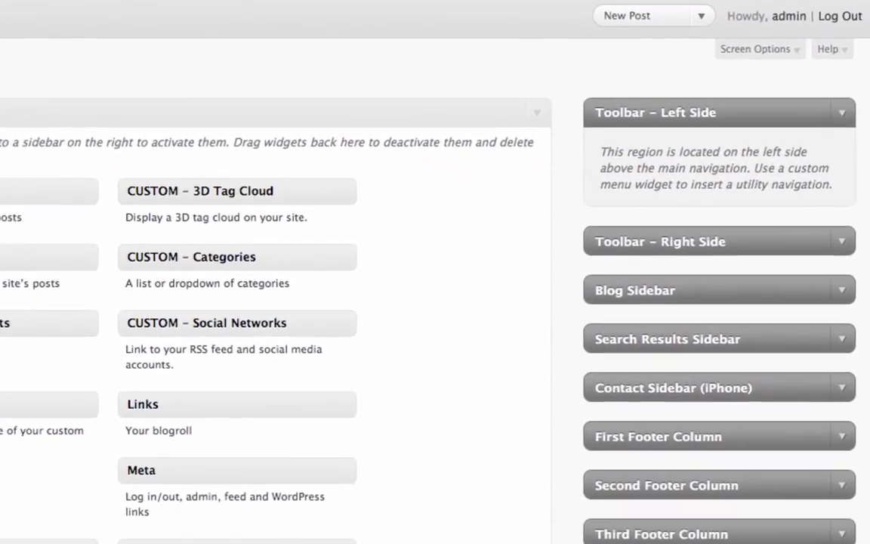
scroll(435, 272, "down", 5)
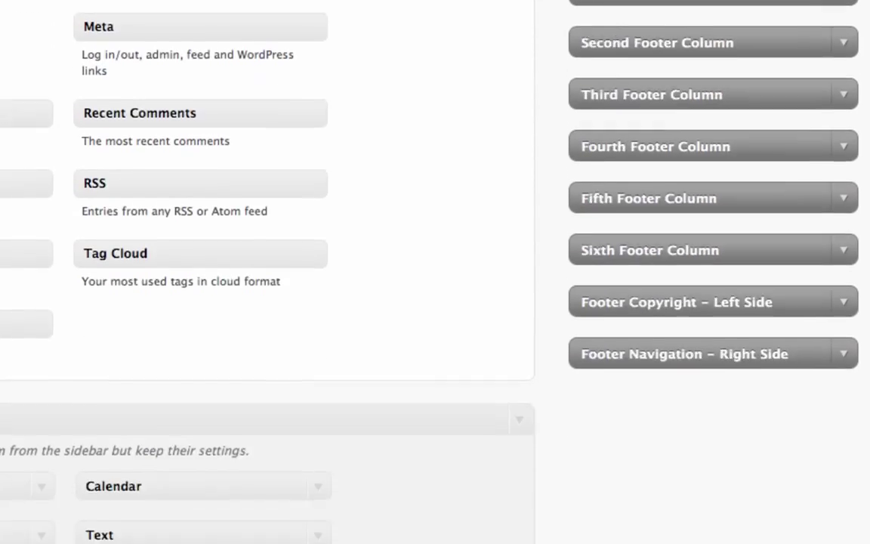
scroll(435, 272, "up", 6)
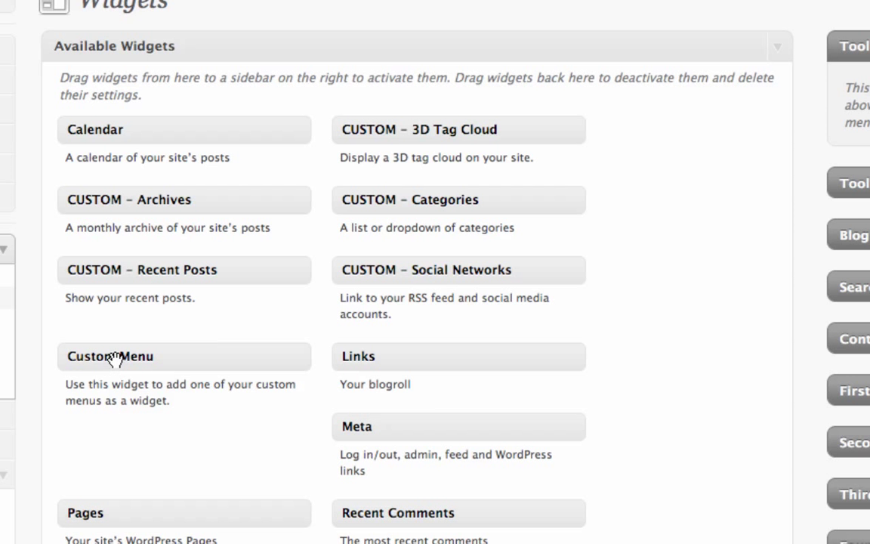
Add a Custom Menu widget to Toolbar – Left Side set to Top Toolbar Navigation, and save
left_click_drag(112, 358, 869, 153)
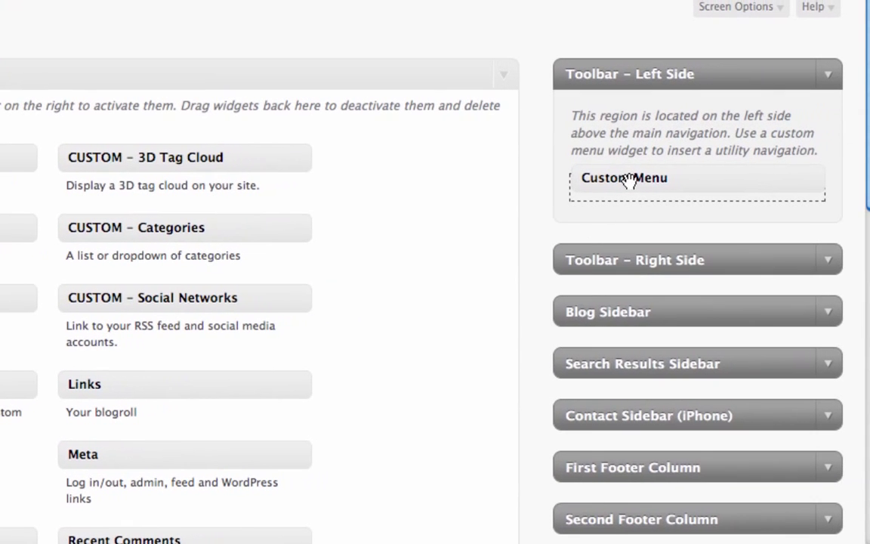
left_click_drag(629, 181, 627, 180)
left_click(639, 243)
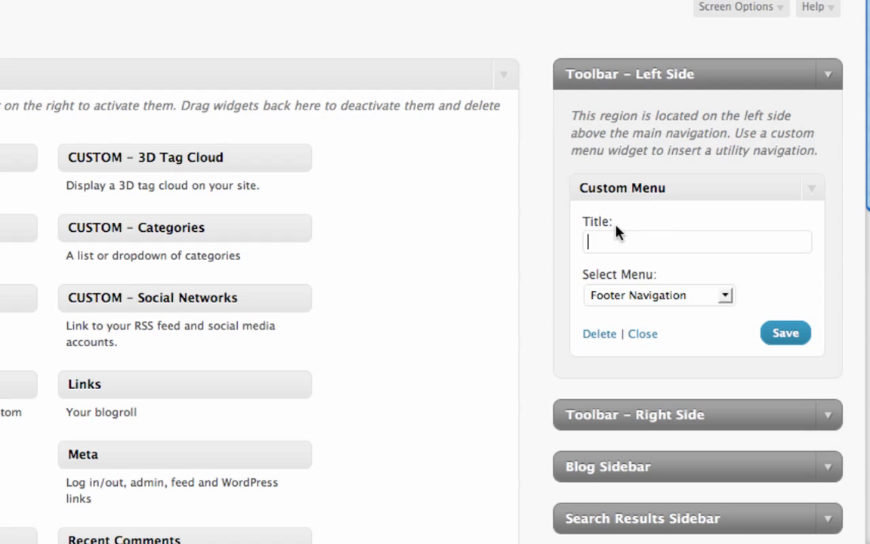
left_click(656, 300)
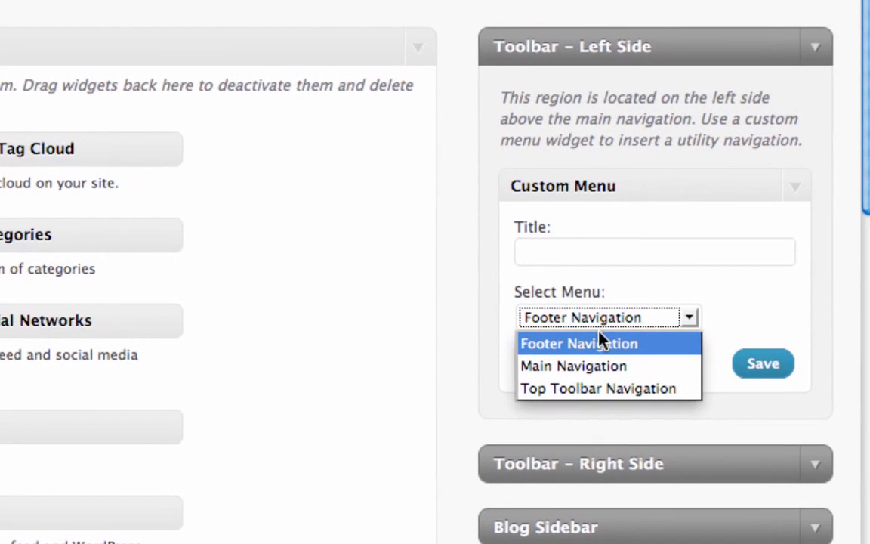
left_click(610, 389)
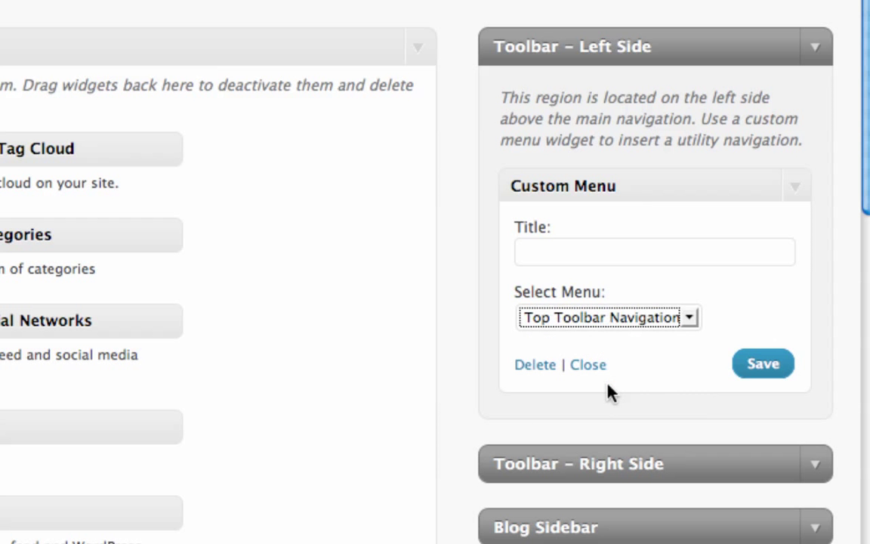
left_click(762, 364)
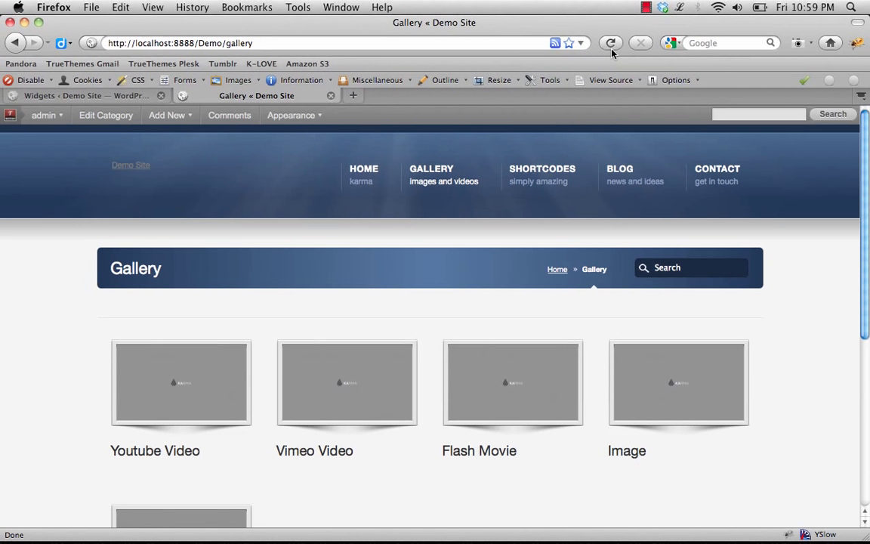
Reload the live Gallery page to check the new toolbar links, then return to Widgets
left_click(611, 43)
left_click_drag(99, 133, 274, 137)
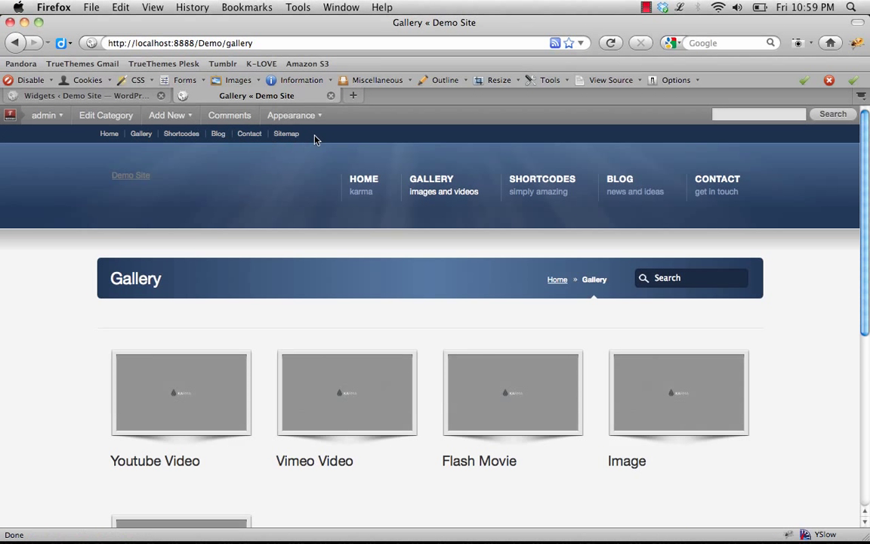
left_click(113, 96)
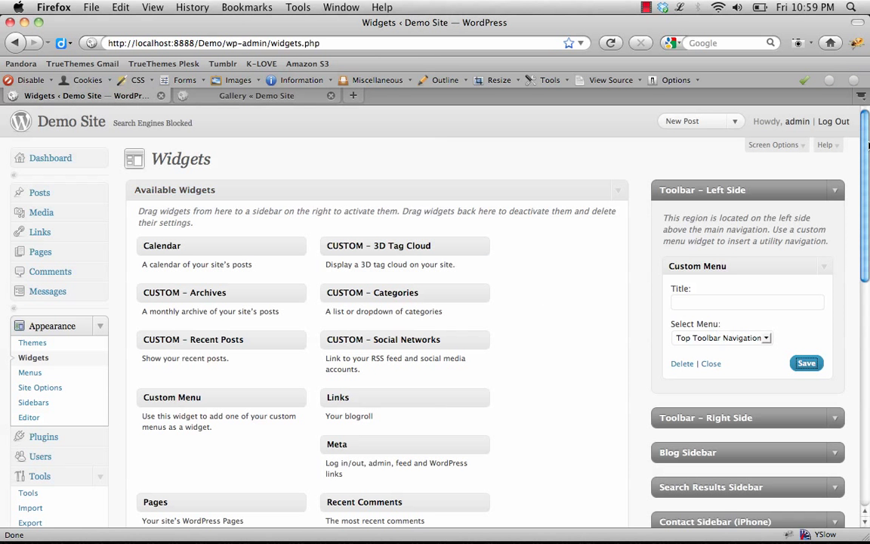
Add a Custom Menu widget to Footer Navigation – Right Side using Footer Navigation, and save
left_click_drag(866, 143, 850, 342)
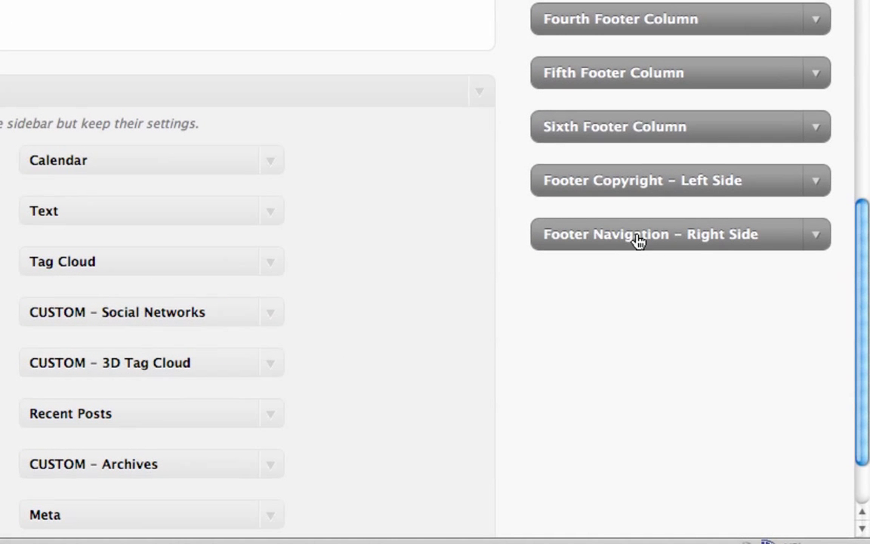
left_click(813, 238)
left_click_drag(865, 253, 866, 111)
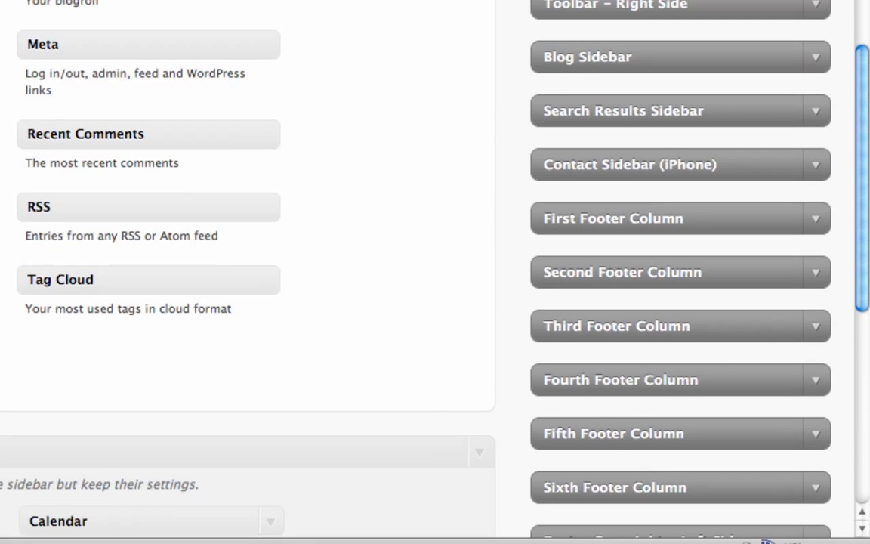
left_click_drag(271, 195, 622, 451)
scroll(622, 454, "down", 3)
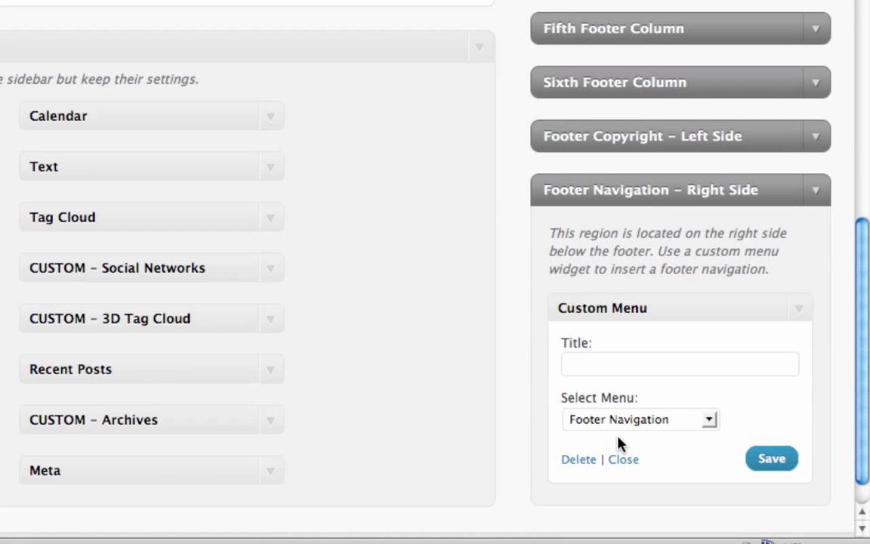
left_click(593, 421)
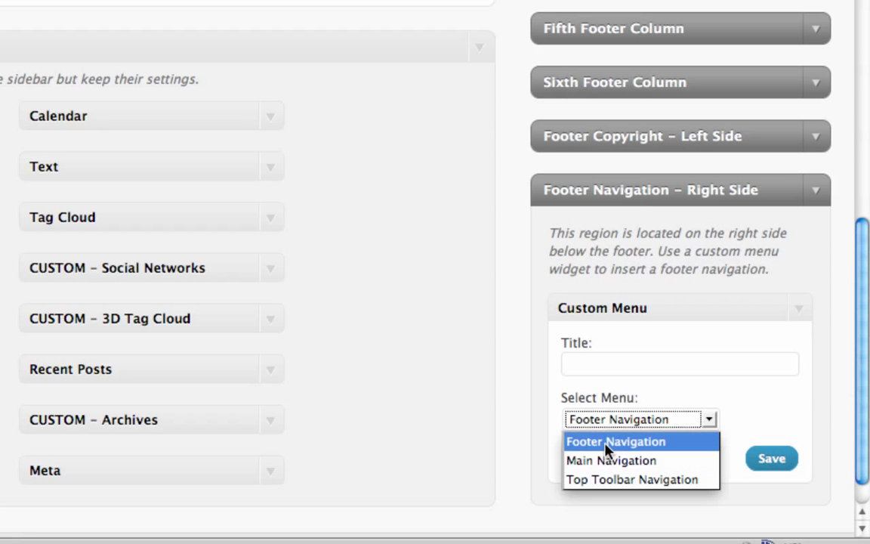
left_click(607, 451)
left_click(790, 462)
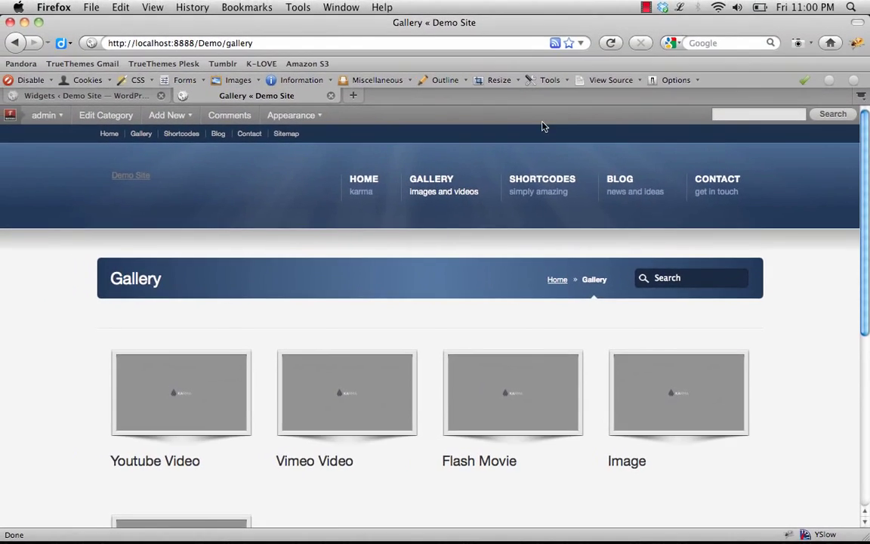
left_click(613, 46)
scroll(783, 281, "down", 5)
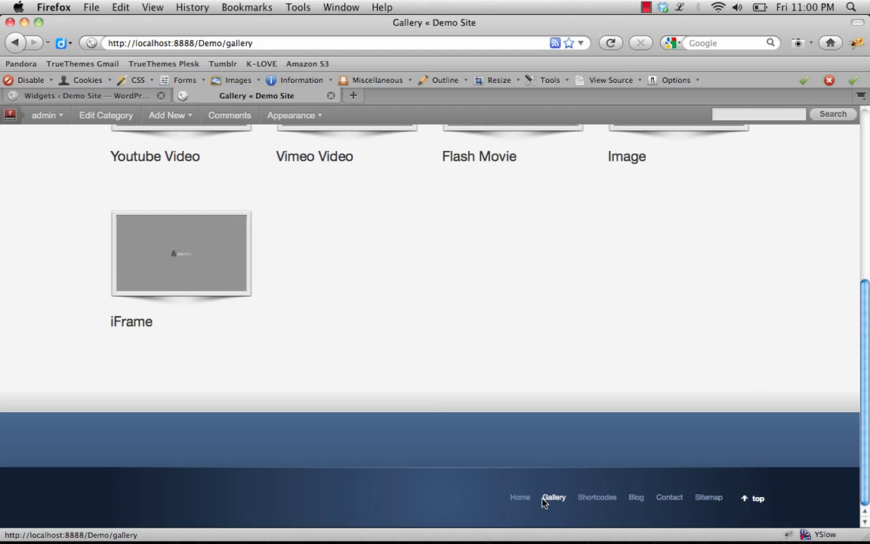
scroll(593, 459, "up", 5)
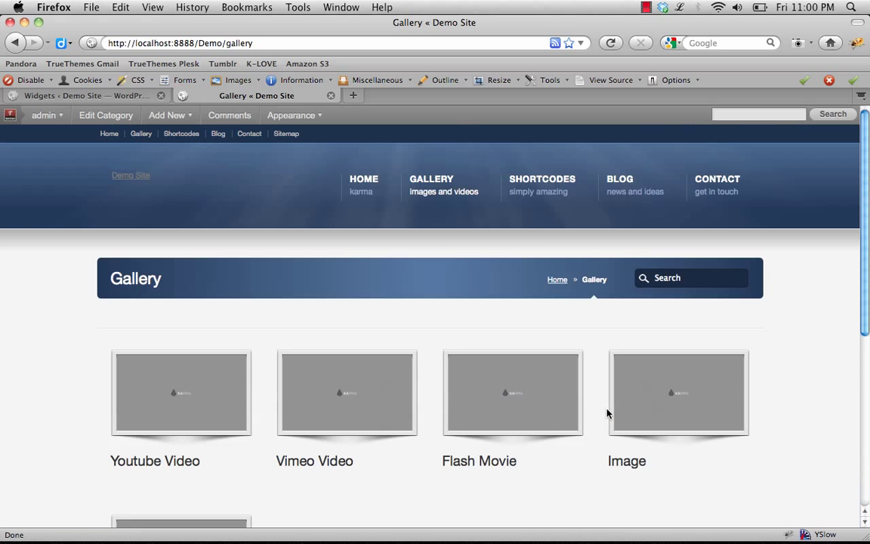